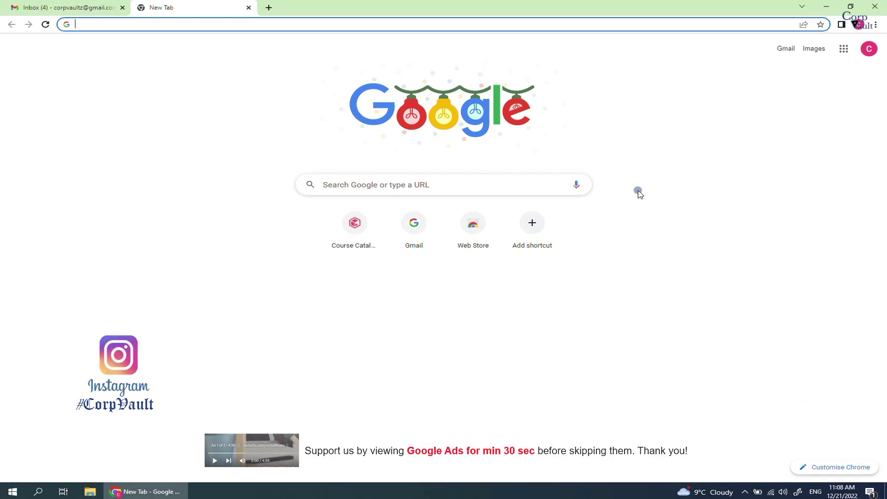
Search Google for 'commvault education' and reach the Education Advantage customer portal
left_click(438, 184)
type("commvault e")
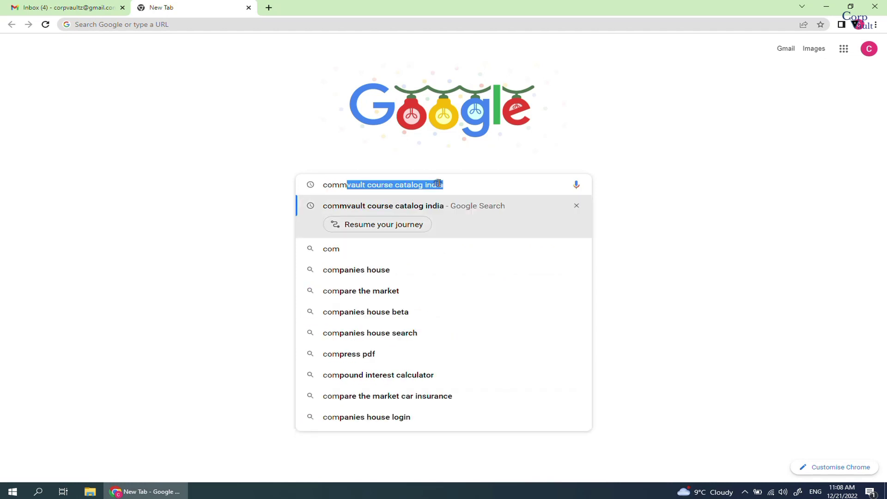
type("ducation")
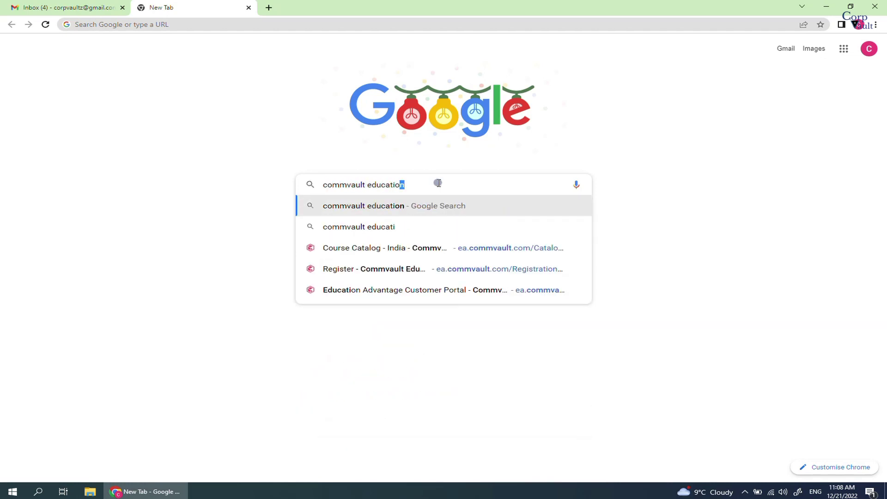
key("Return")
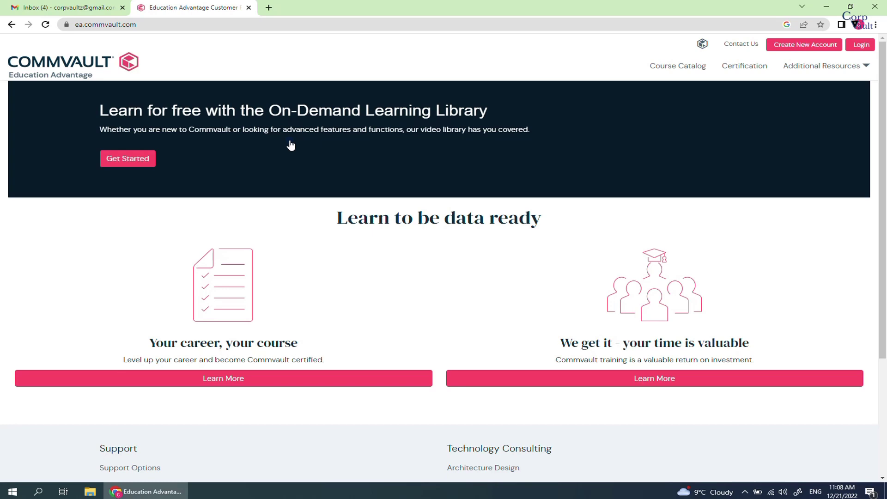
scroll(291, 144, "down", 3)
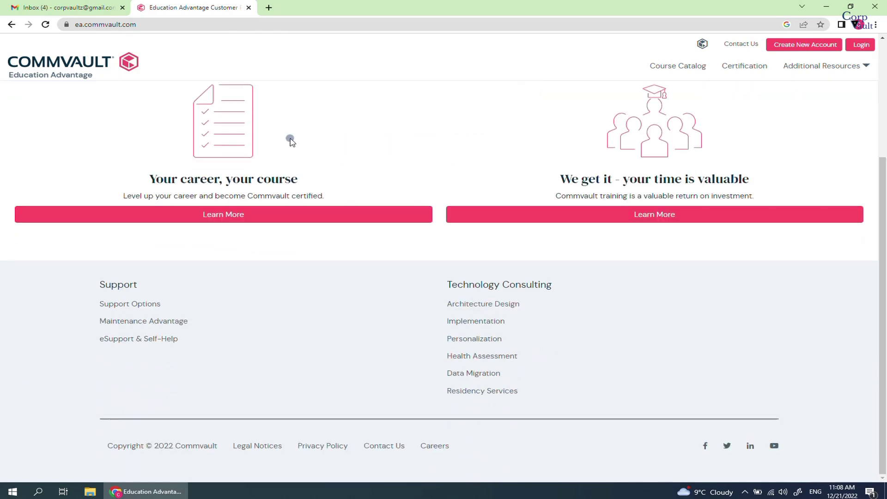
scroll(291, 141, "up", 3)
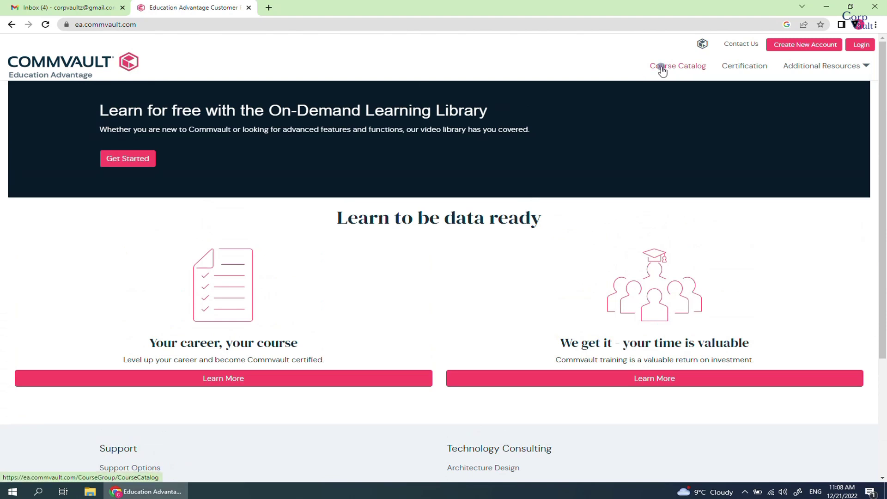
Open the Course Catalog Quick Reference and keep India as the selected region
left_click(663, 70)
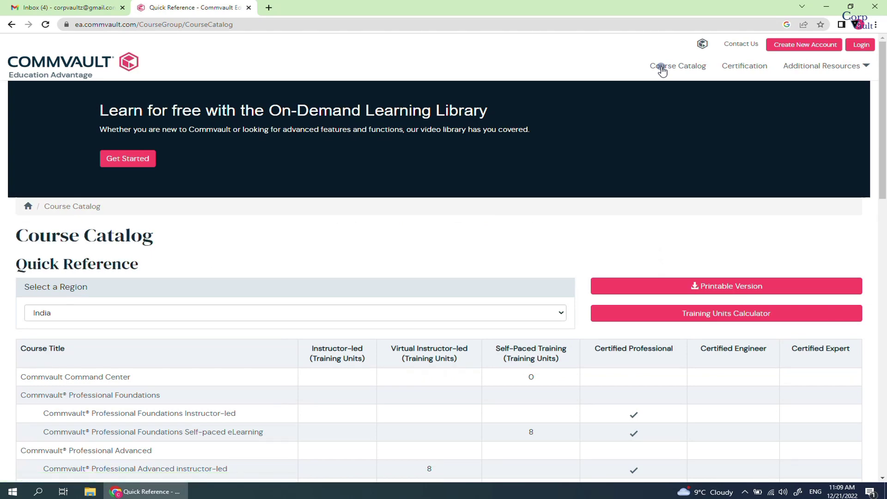
left_click(362, 233)
scroll(363, 234, "down", 2)
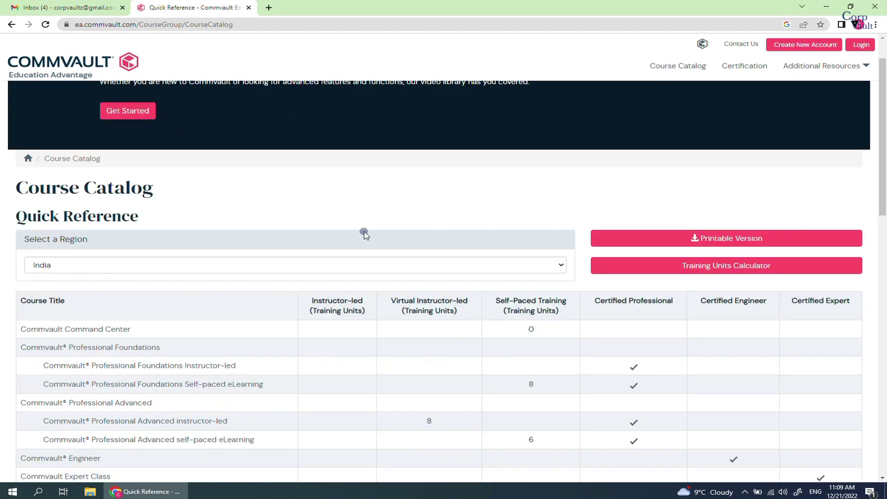
scroll(364, 236, "down", 1)
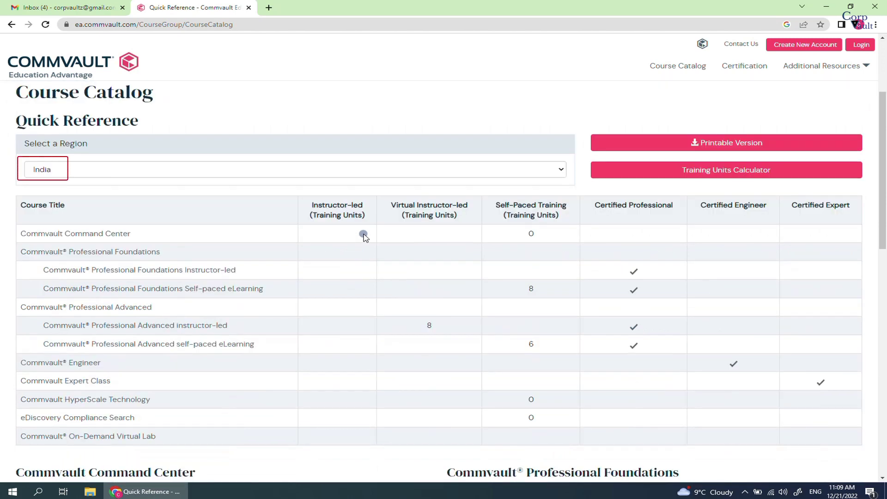
left_click(360, 173)
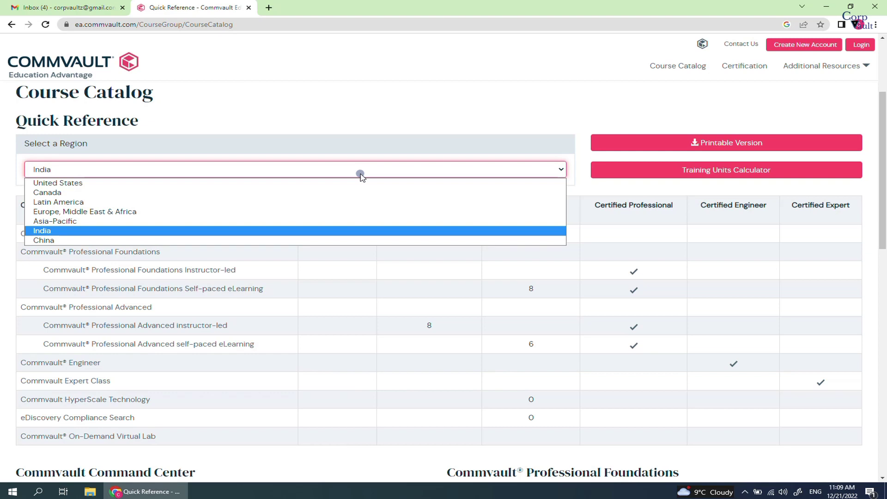
left_click(361, 175)
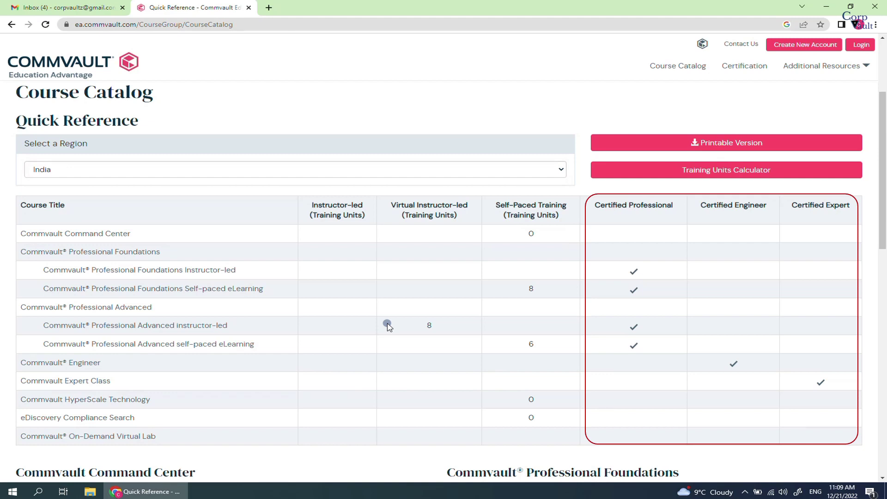
scroll(387, 327, "down", 5)
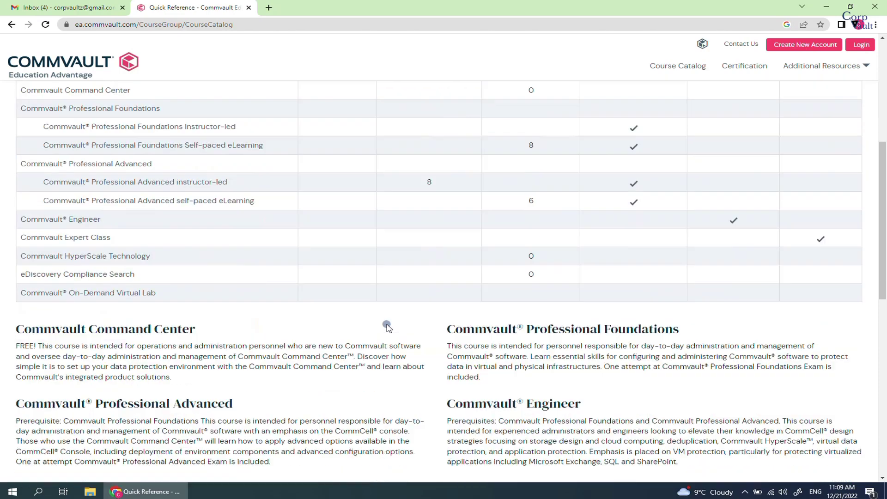
scroll(387, 326, "down", 3)
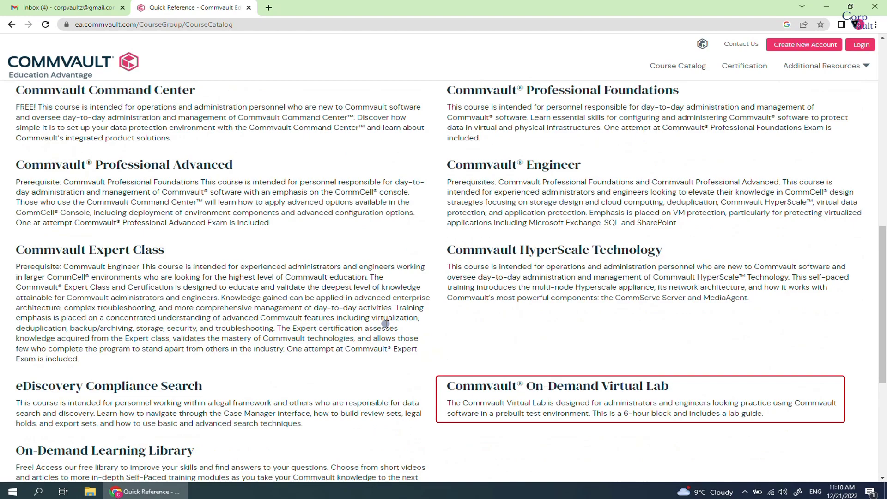
scroll(385, 324, "down", 4)
scroll(383, 326, "up", 13)
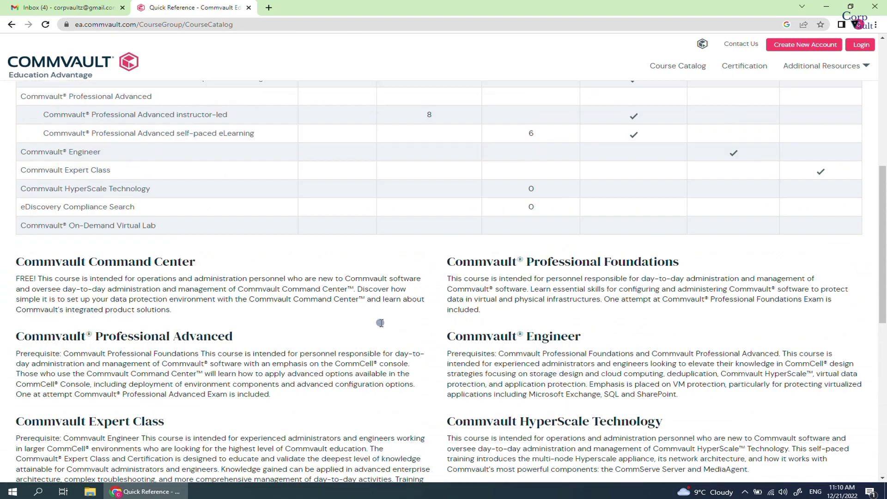
scroll(381, 321, "up", 1)
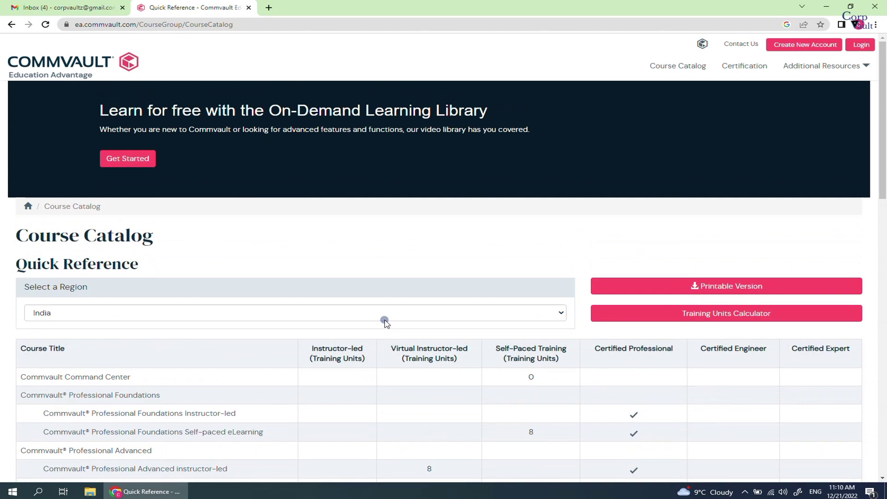
Open the Certification Program page and scroll through its Key Points and exam list
left_click(738, 70)
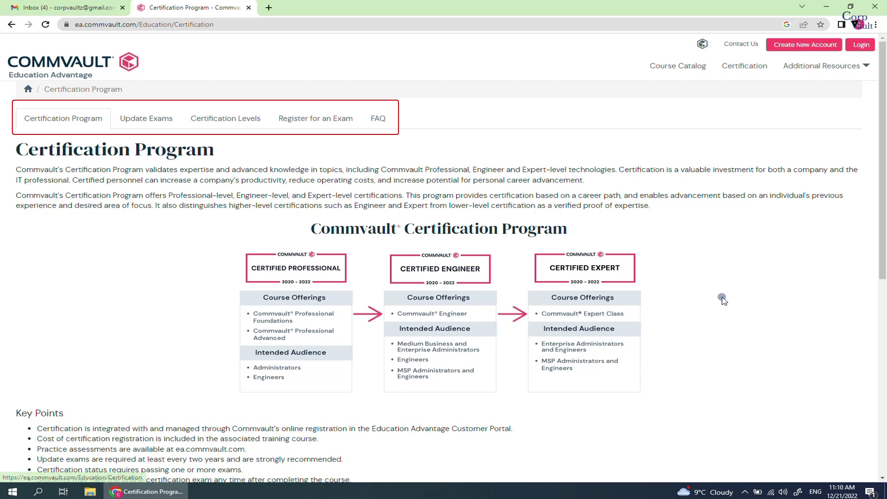
left_click_drag(884, 244, 885, 254)
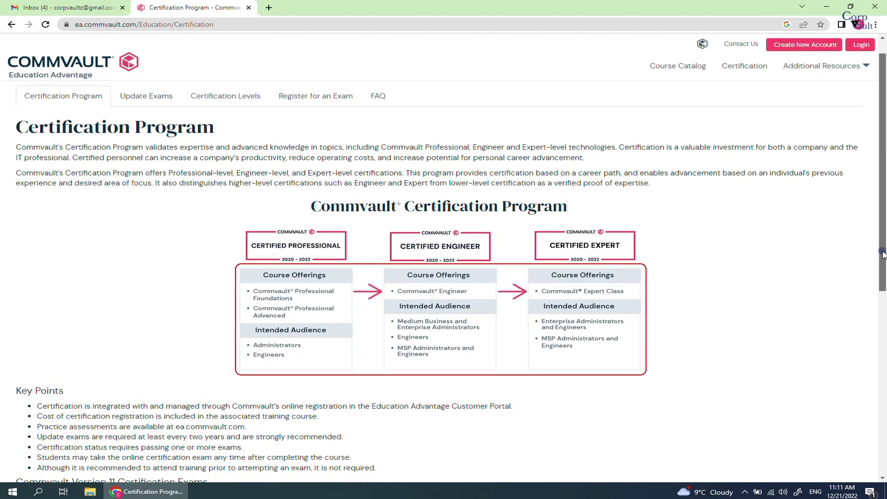
left_click_drag(883, 254, 885, 369)
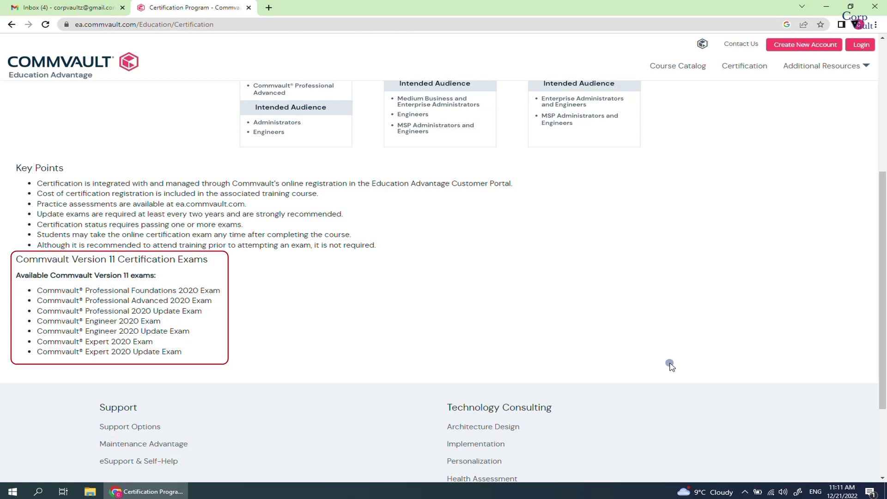
scroll(208, 353, "up", 5)
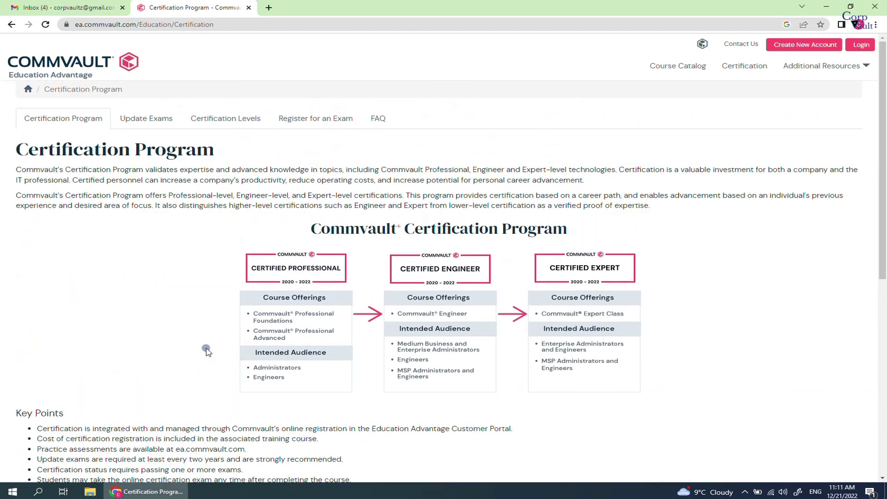
View the Certification Levels information, then the Update Exams details
left_click(239, 123)
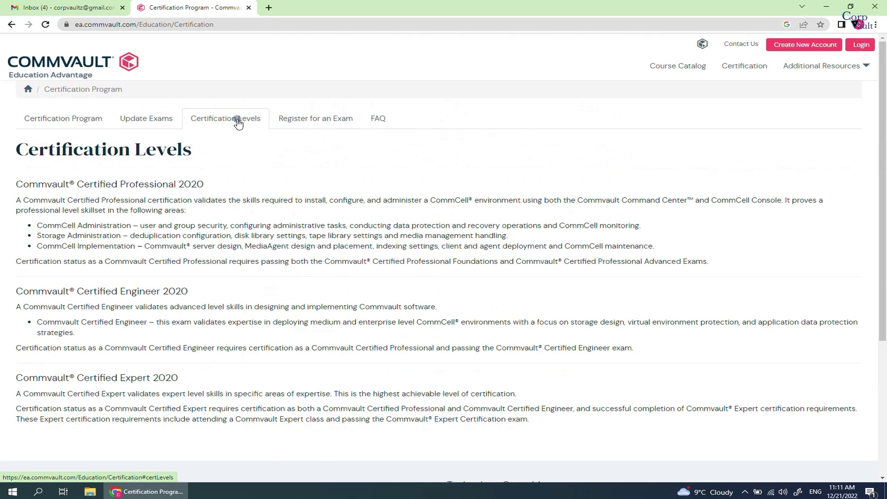
left_click(161, 118)
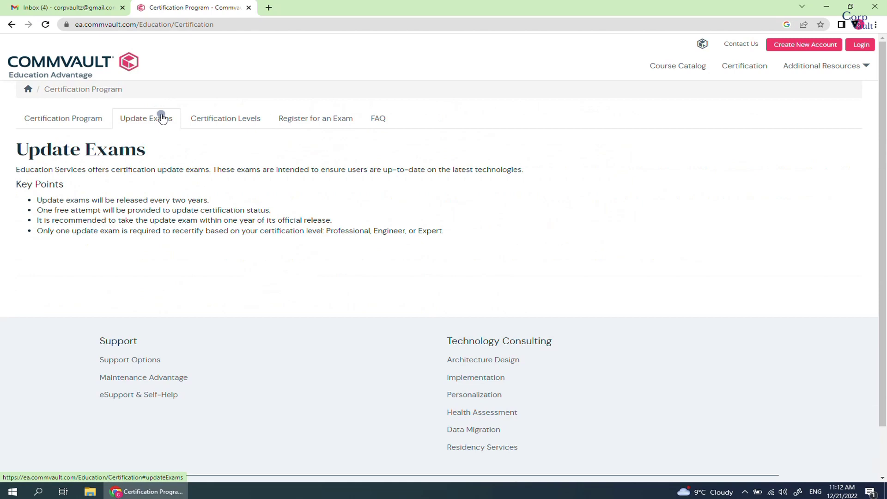
Follow Register for an Exam, Option 2, to the United States certification exam catalog
left_click(297, 121)
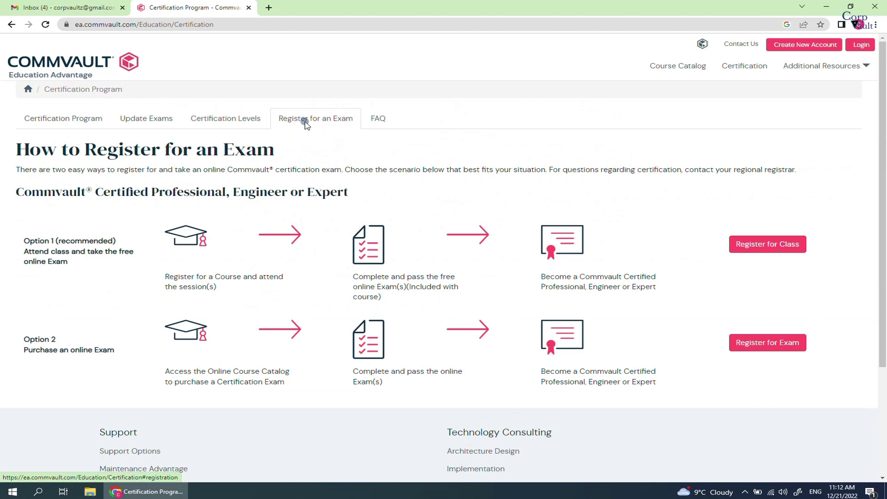
left_click(767, 349)
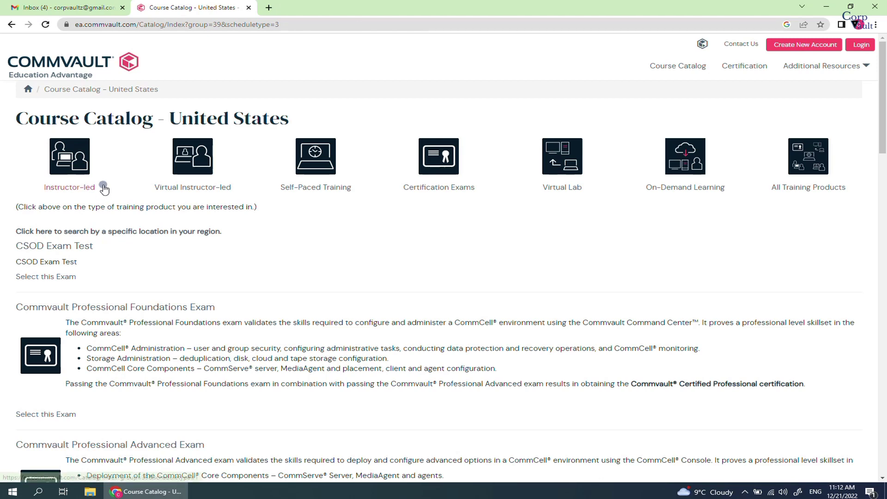
left_click_drag(153, 119, 293, 120)
In a new tab, search 'commvault course catalogue india' and open the Course Catalog - India result
left_click(296, 120)
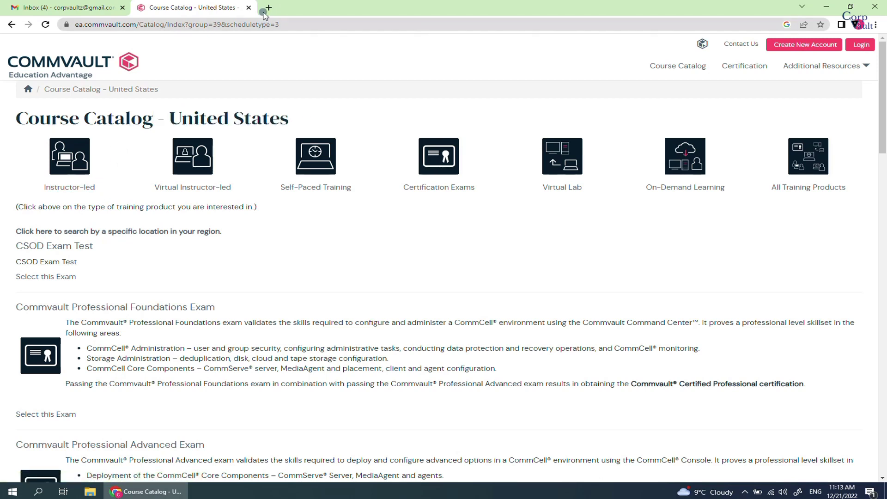
left_click(268, 8)
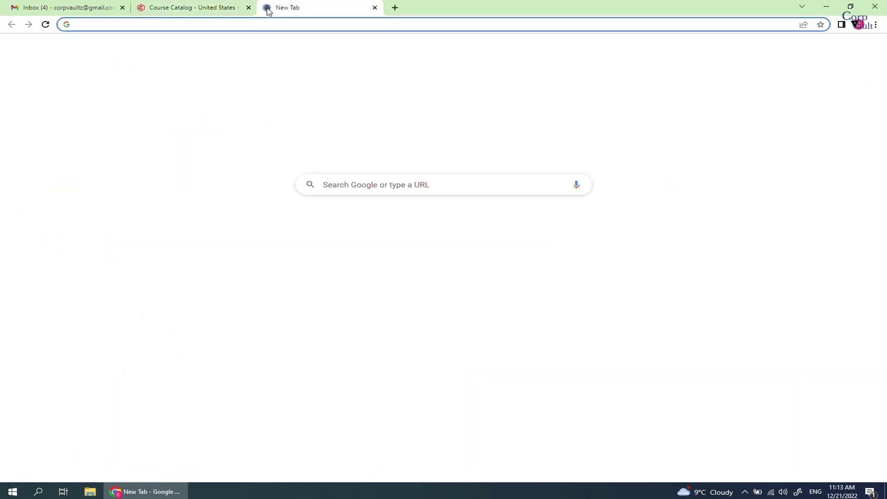
type("commvault ")
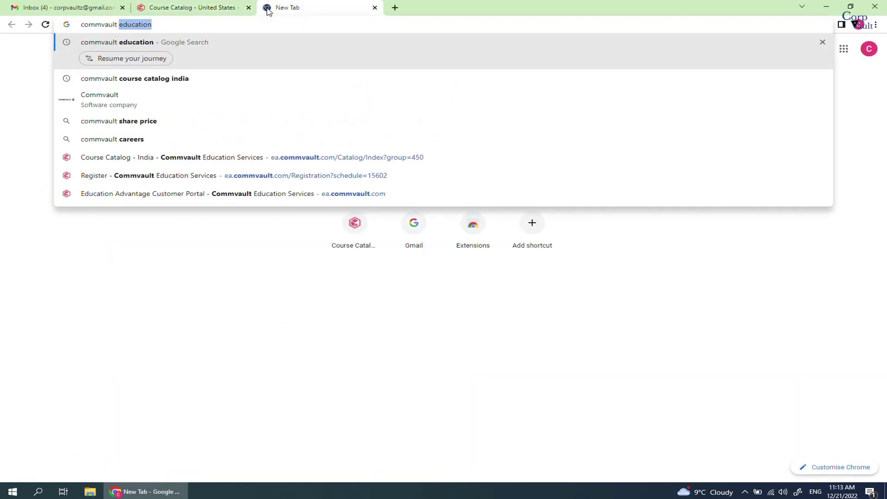
type("course catalogue india")
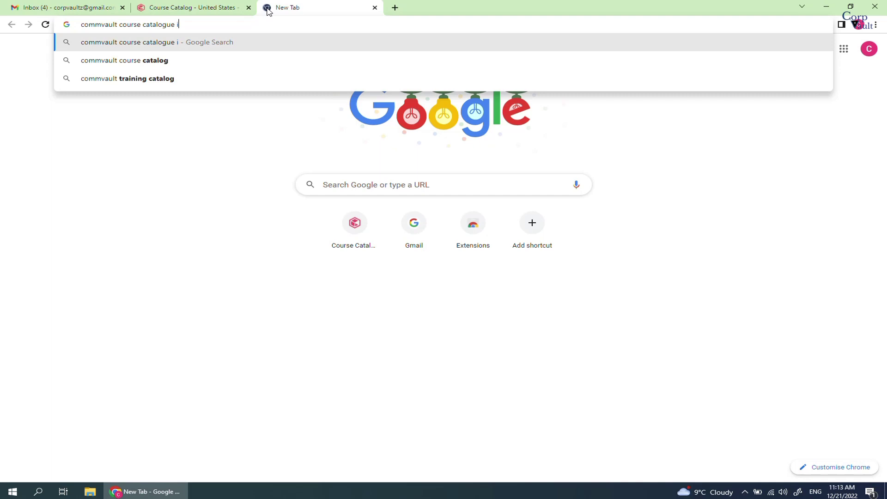
key("Return")
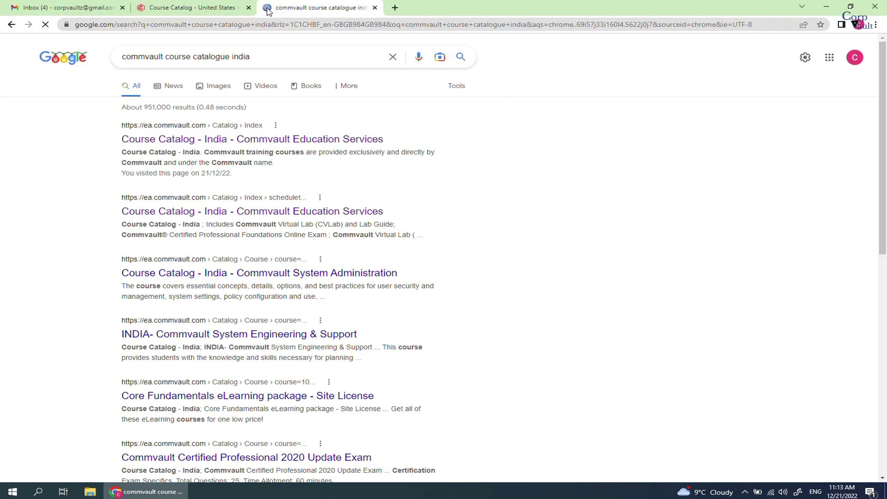
left_click(270, 140)
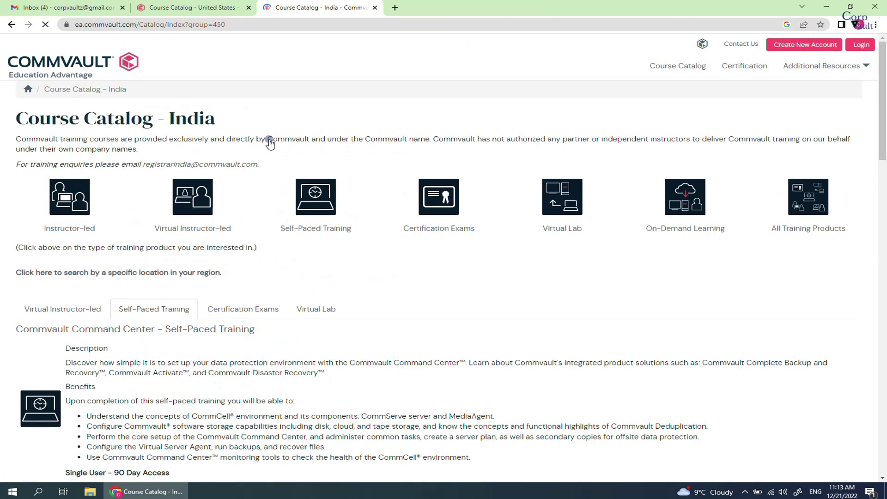
left_click_drag(200, 119, 163, 119)
left_click(249, 131)
Scroll through the India Self-Paced Training list and back up
scroll(249, 131, "down", 2)
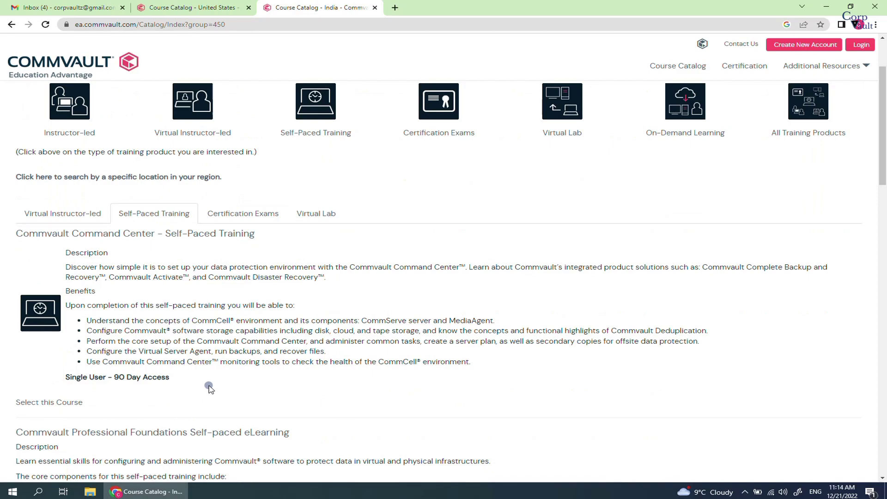
scroll(206, 392, "down", 3)
scroll(210, 391, "down", 2)
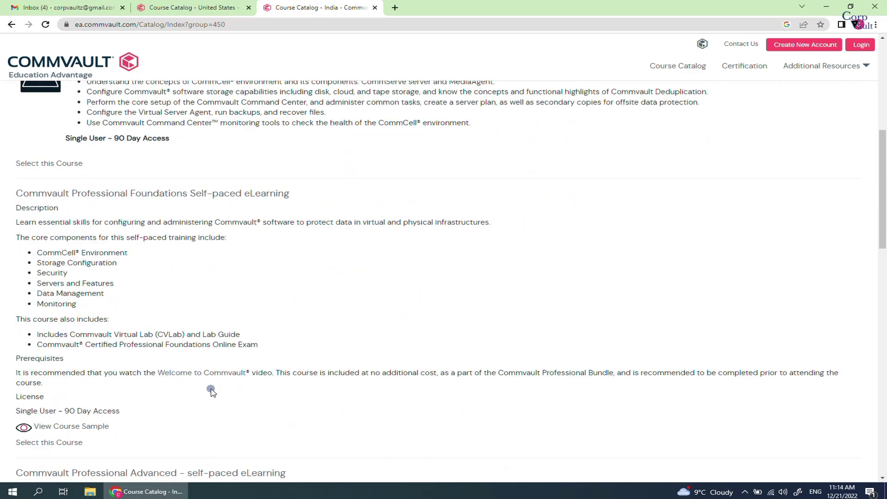
scroll(212, 391, "down", 7)
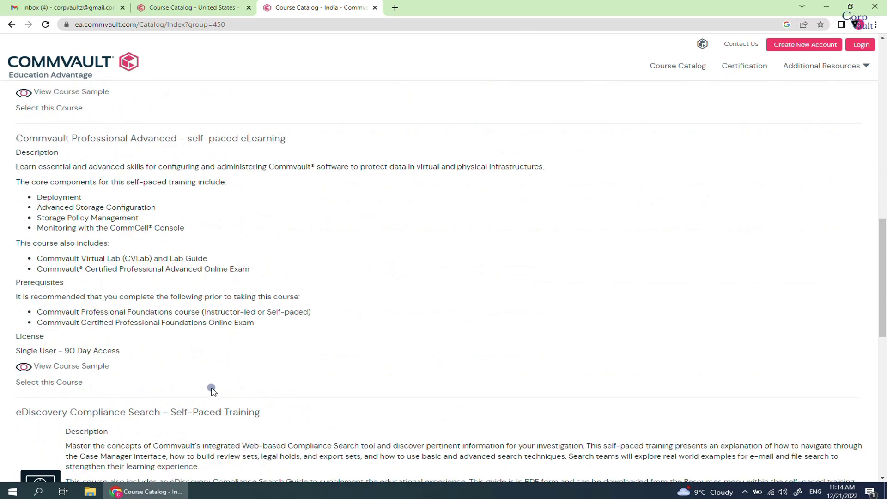
scroll(212, 391, "down", 1)
scroll(211, 391, "down", 4)
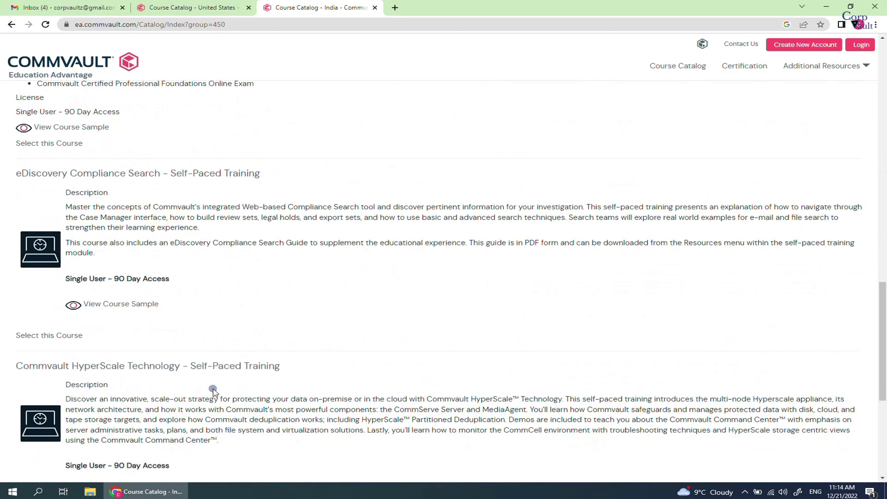
scroll(213, 392, "down", 1)
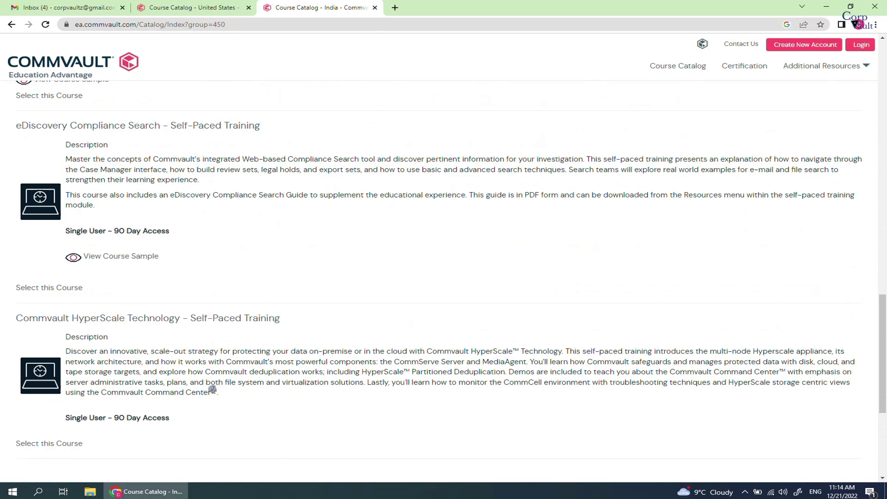
scroll(213, 389, "up", 15)
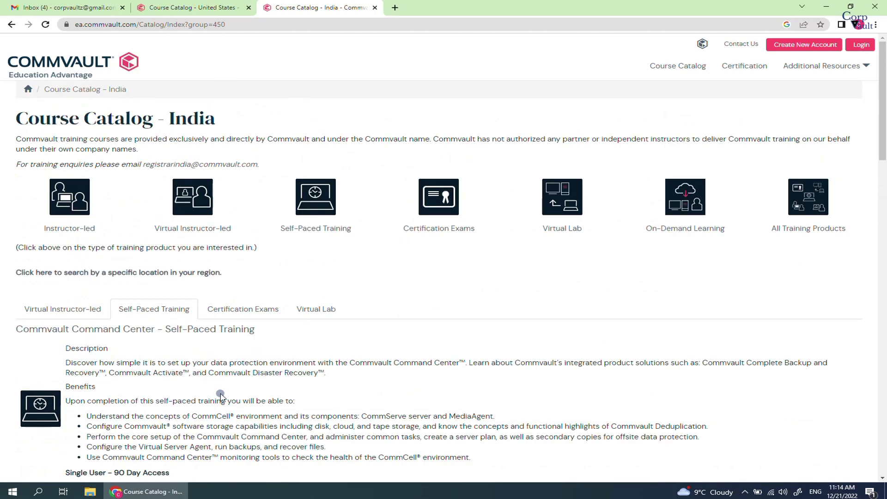
left_click(72, 212)
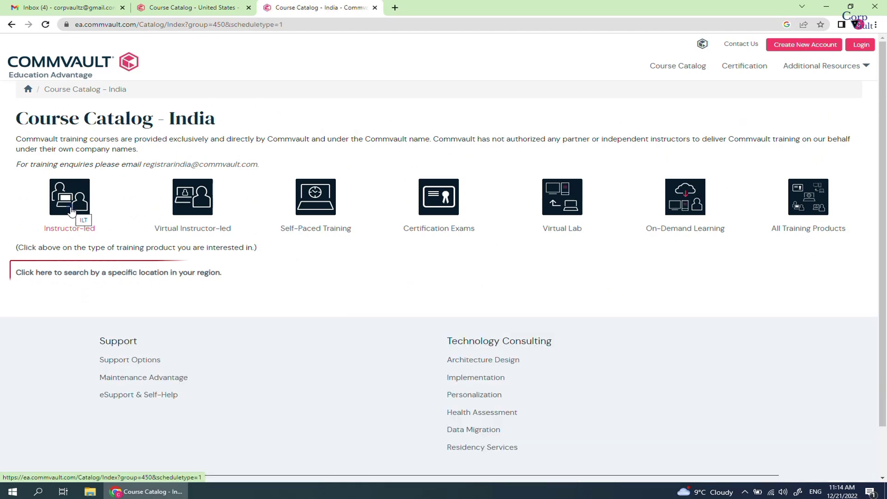
left_click(73, 273)
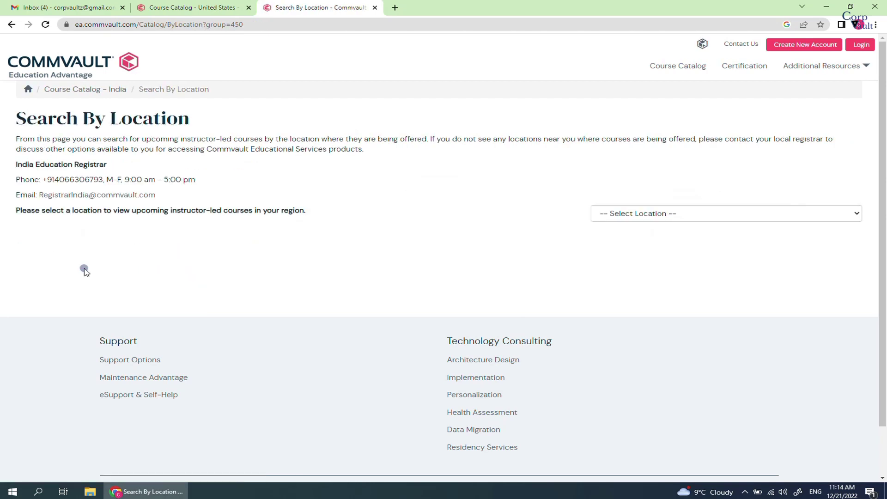
left_click(715, 217)
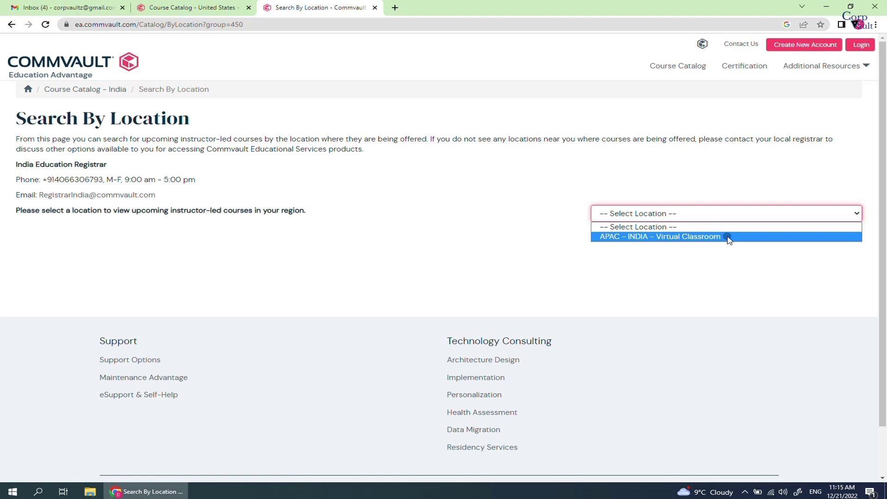
left_click(729, 237)
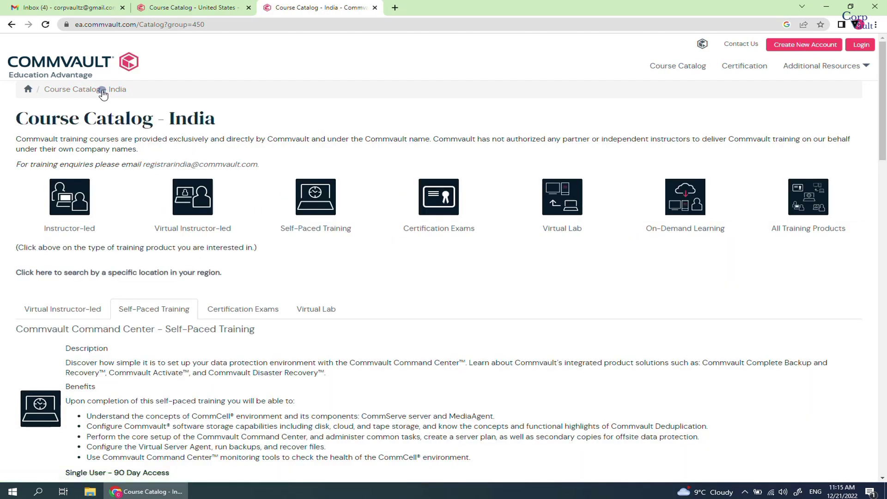
left_click(189, 213)
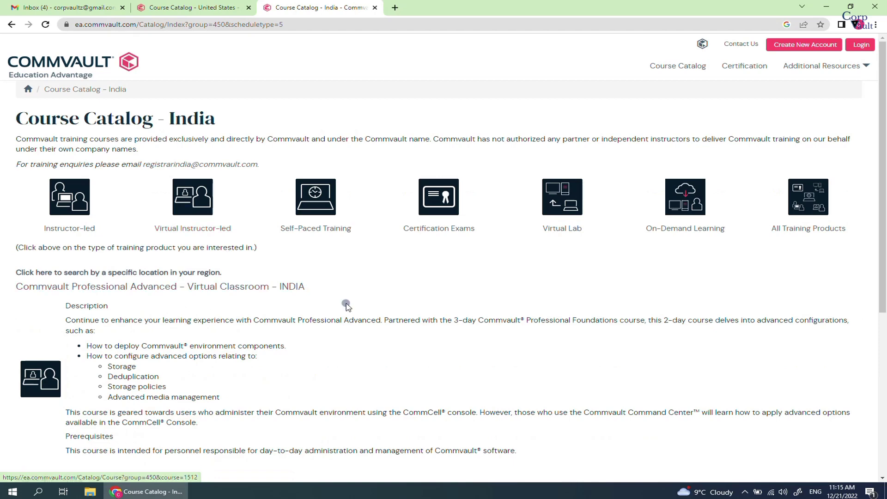
scroll(340, 300, "down", 3)
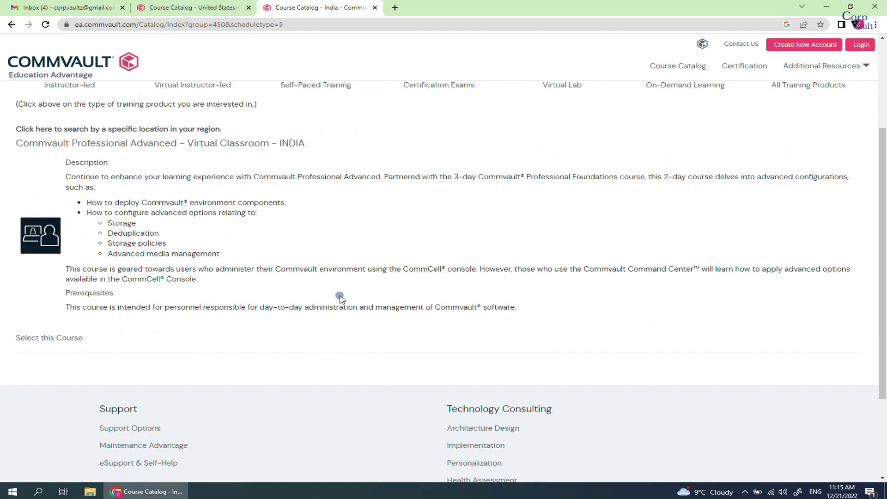
scroll(341, 298, "up", 2)
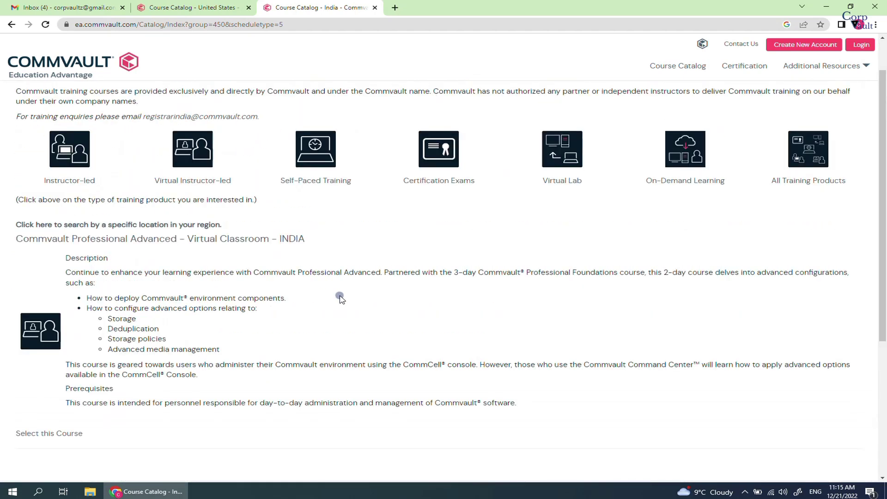
left_click(190, 226)
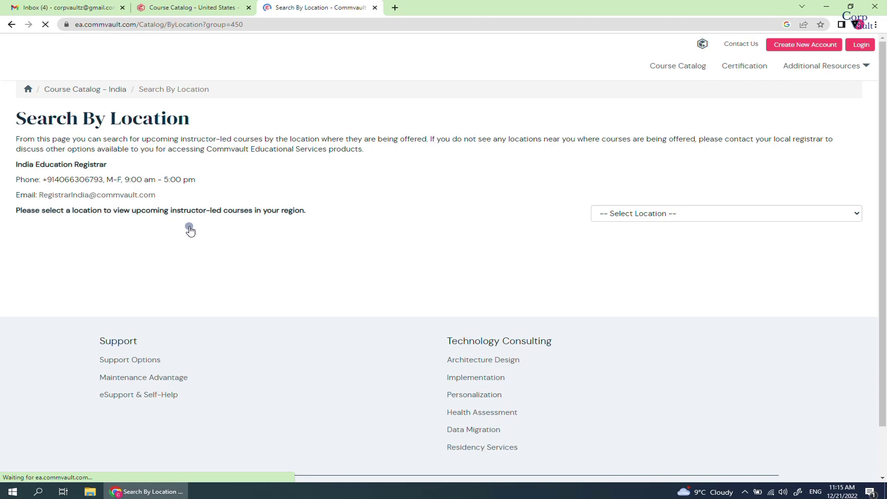
left_click(630, 215)
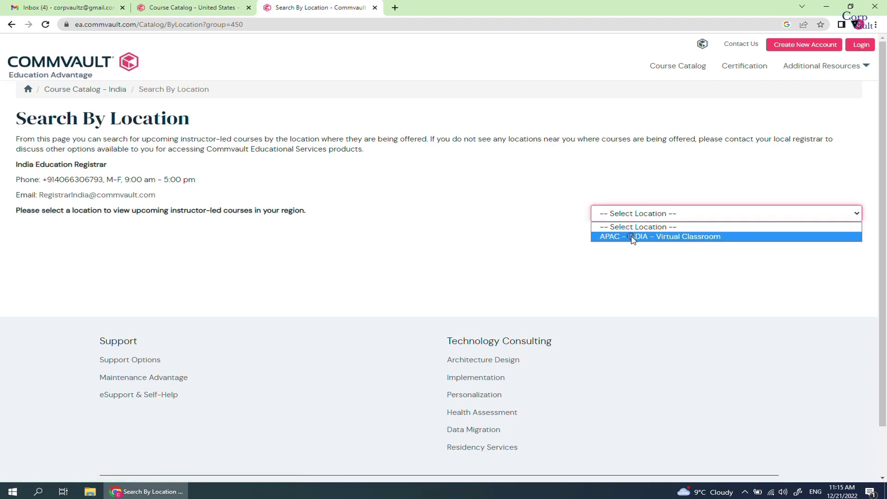
left_click(629, 237)
left_click(111, 95)
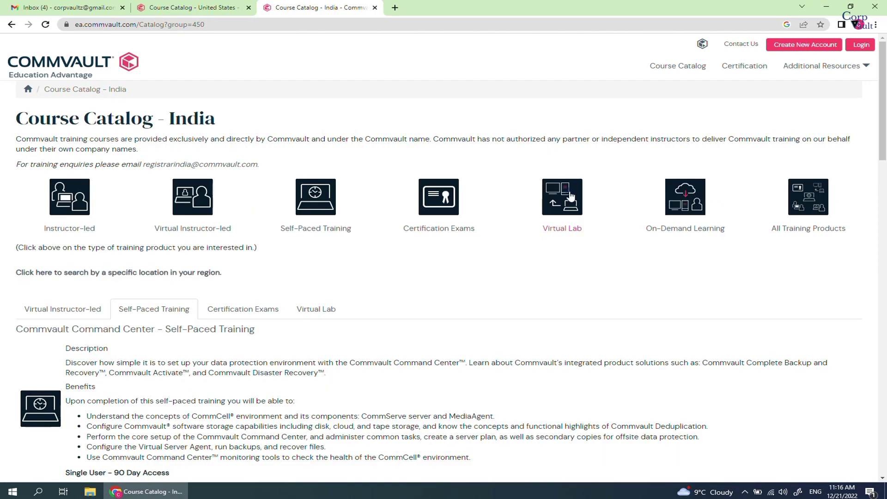
left_click(569, 203)
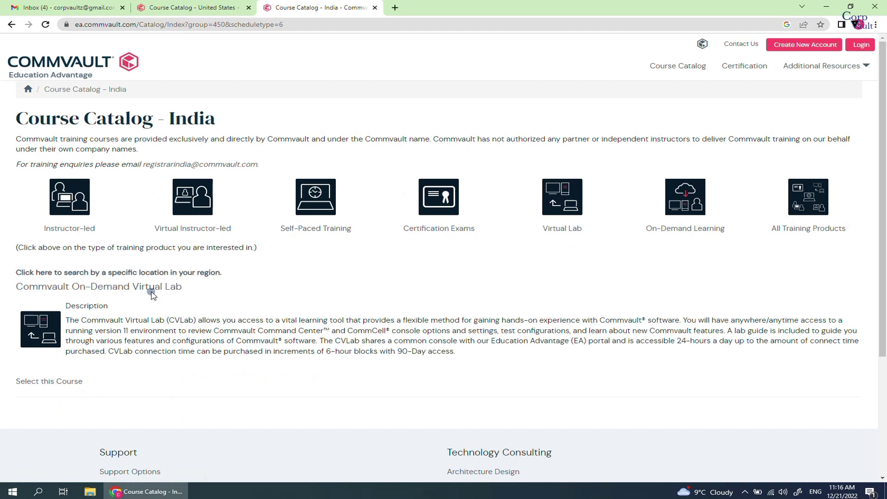
left_click(152, 291)
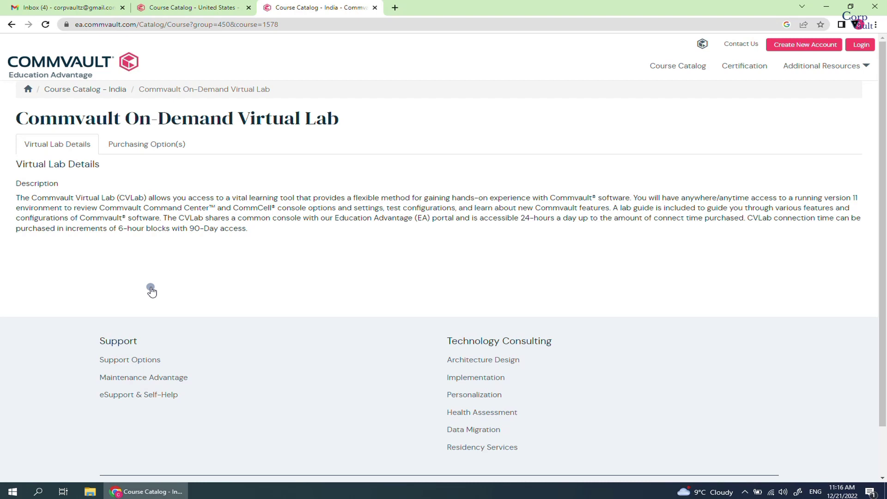
left_click(153, 146)
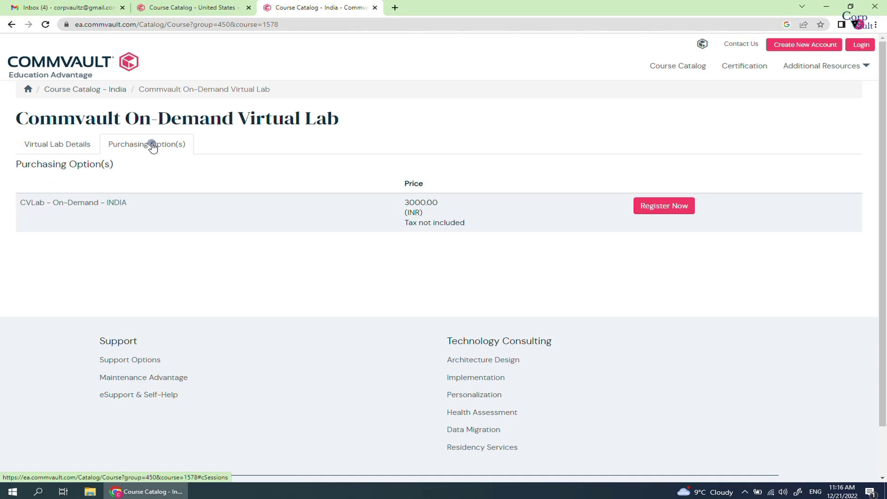
left_click(104, 91)
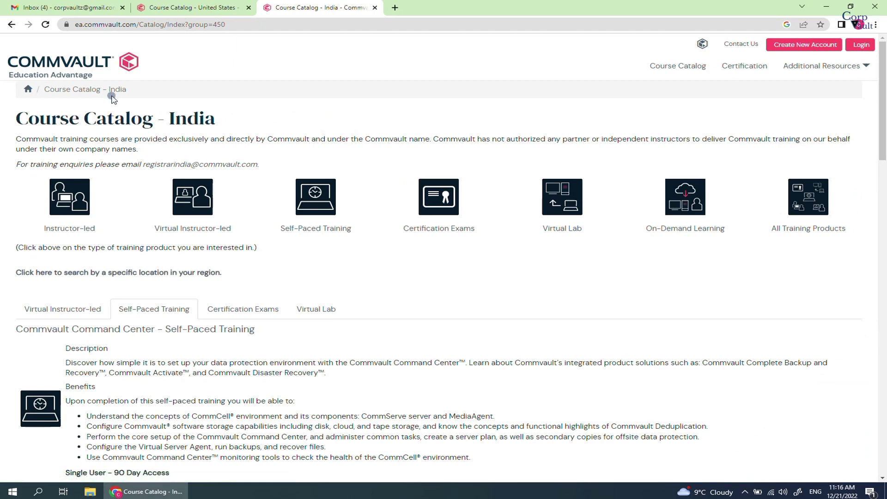
left_click(673, 197)
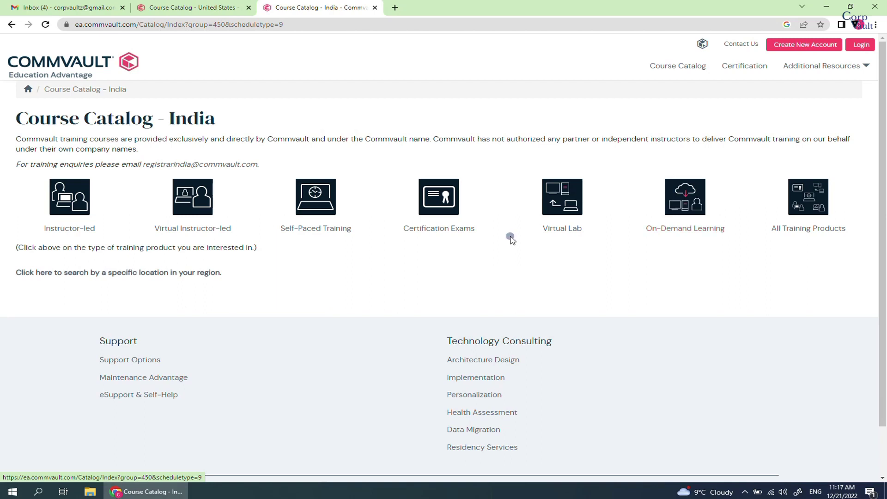
left_click(195, 273)
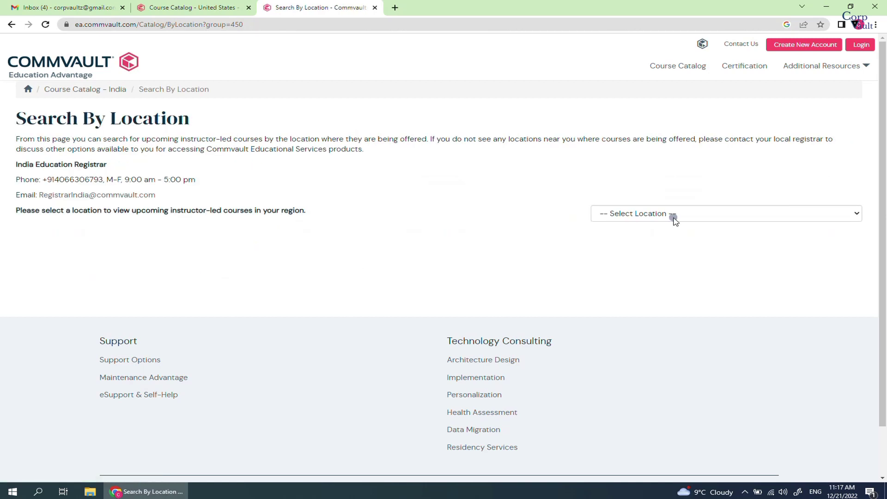
left_click(675, 217)
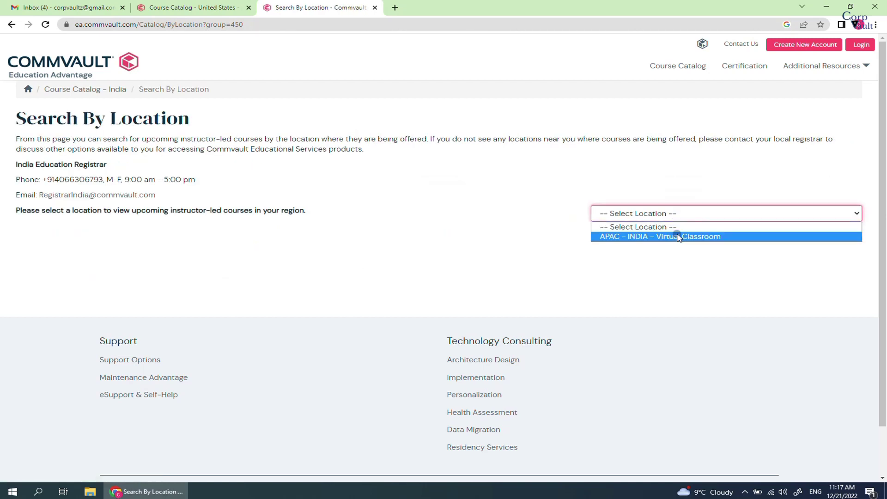
left_click(679, 238)
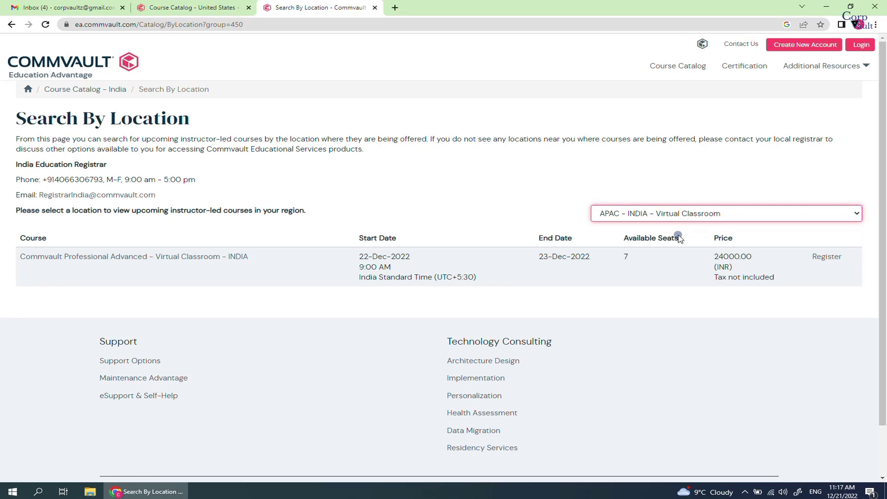
left_click(56, 89)
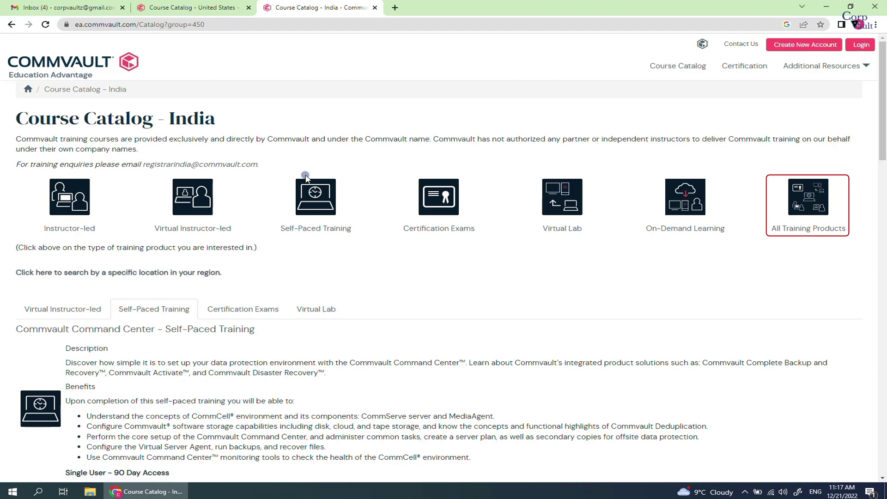
Filter the India catalog to Certification Exams and review the list from Foundations to Expert 2020
left_click(441, 216)
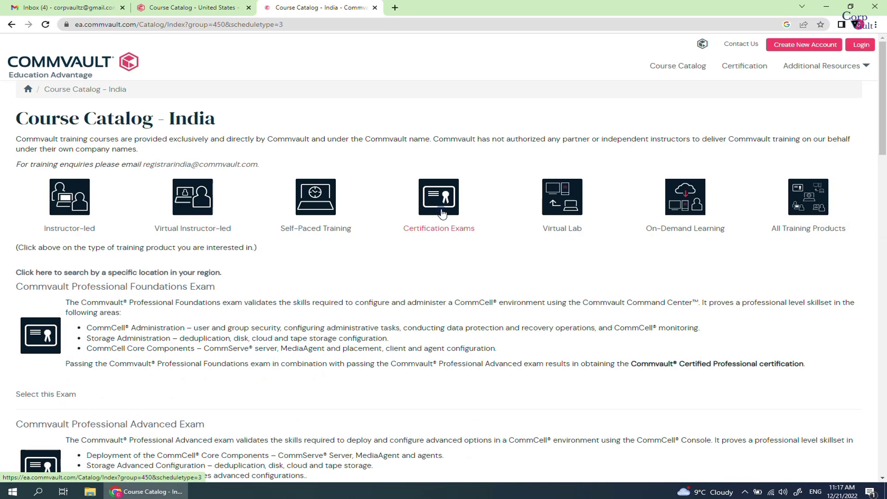
scroll(439, 258, "down", 3)
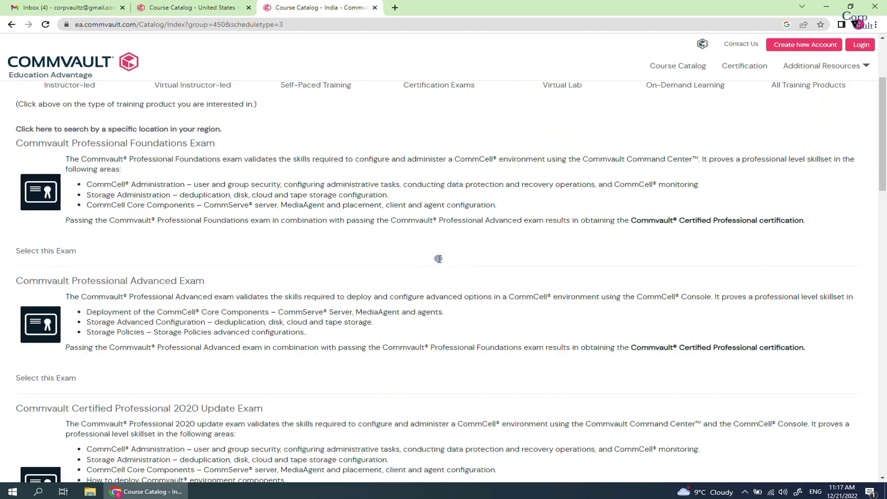
scroll(439, 258, "down", 1)
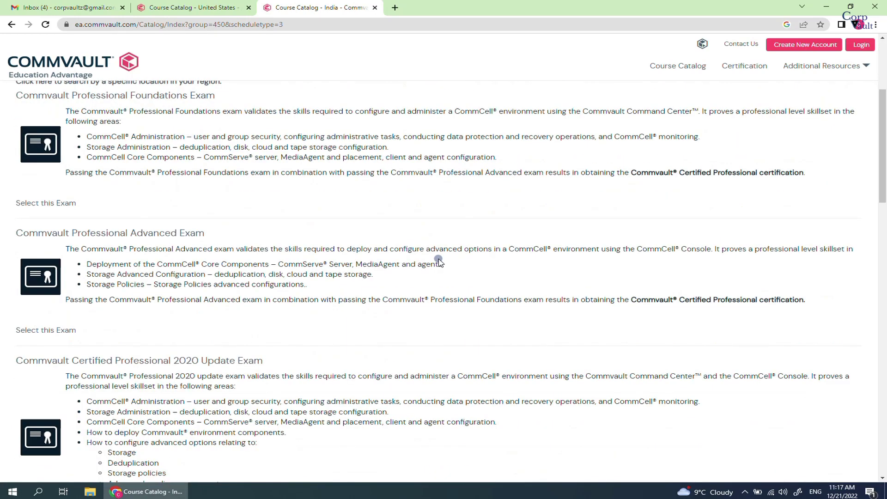
scroll(439, 261, "down", 2)
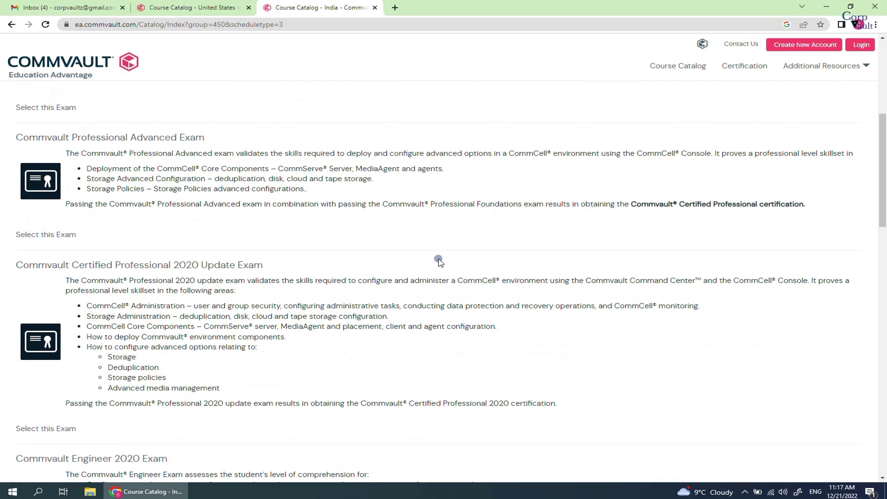
scroll(440, 262, "down", 1)
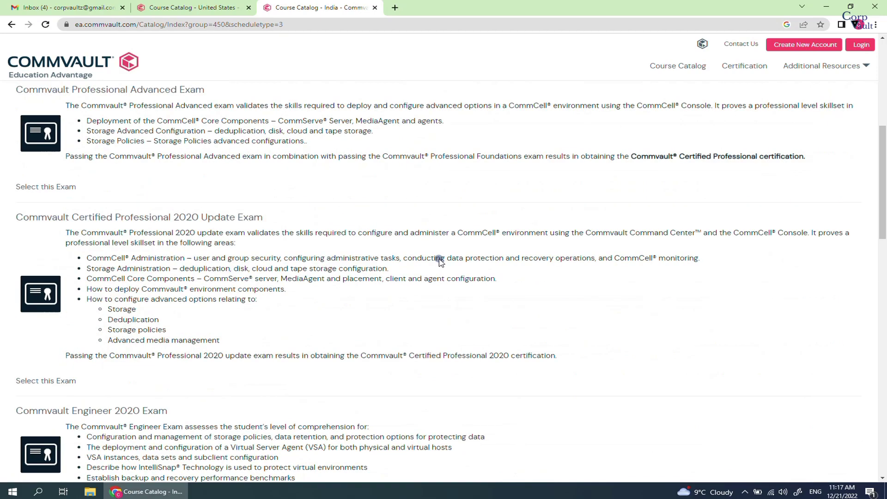
scroll(440, 261, "down", 3)
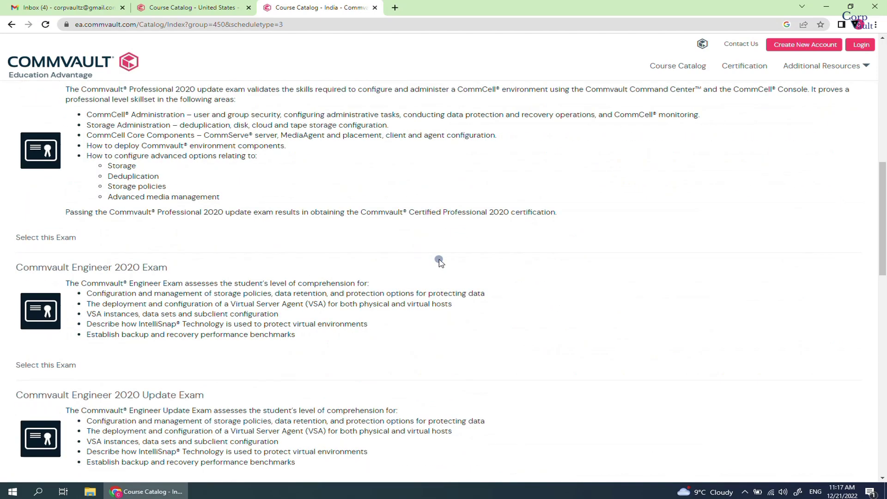
scroll(441, 262, "down", 1)
scroll(440, 262, "down", 1)
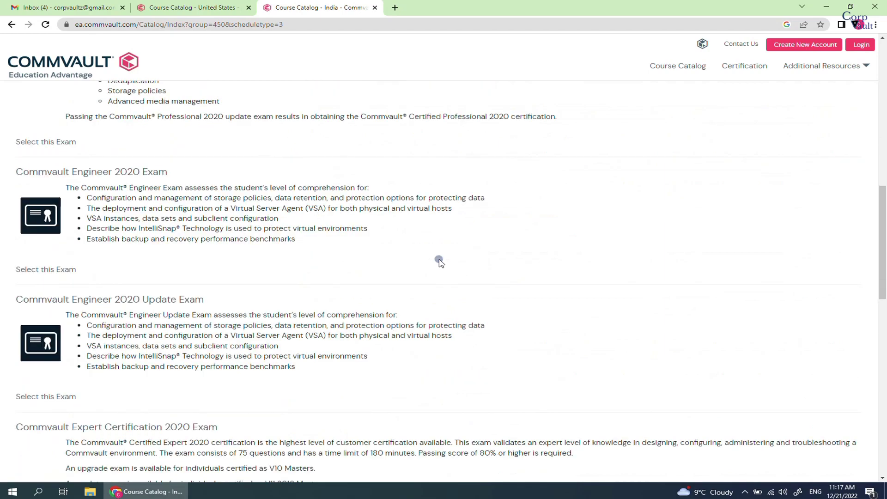
scroll(440, 263, "down", 5)
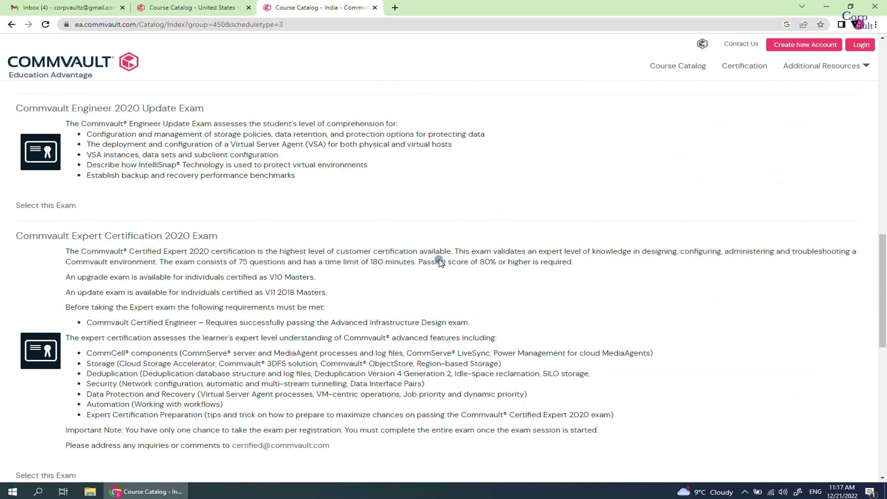
scroll(439, 263, "down", 1)
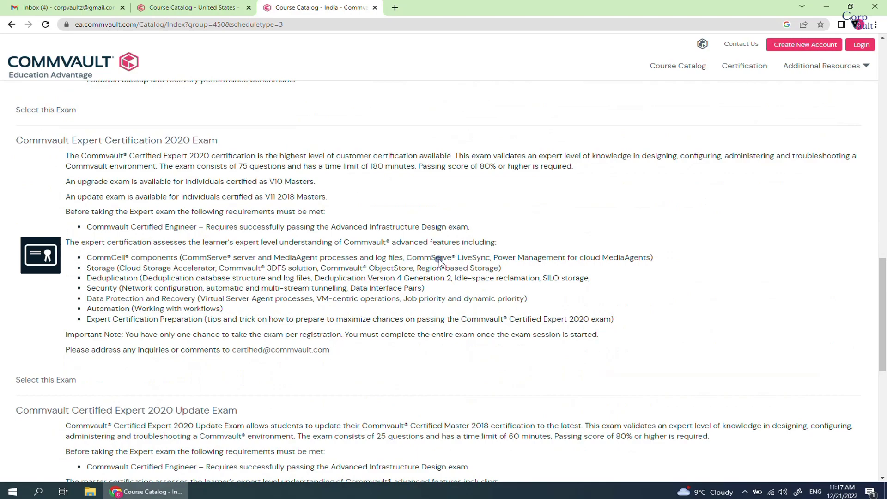
scroll(440, 263, "down", 6)
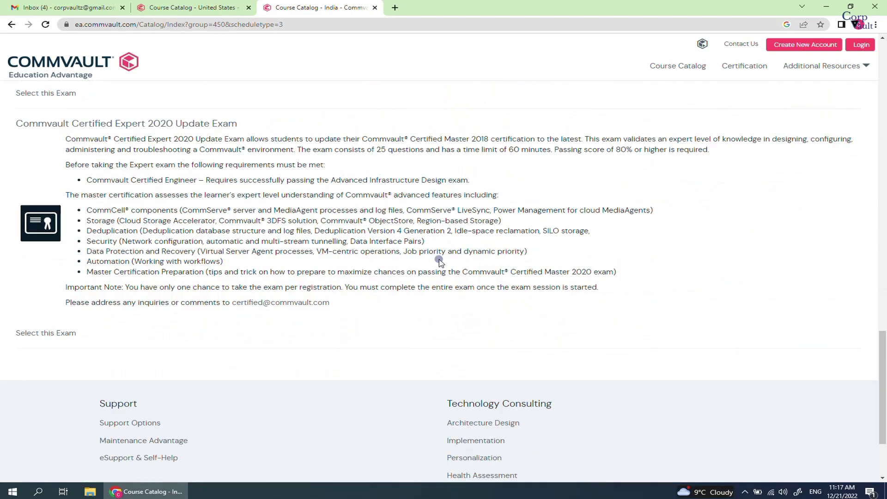
scroll(439, 262, "up", 10)
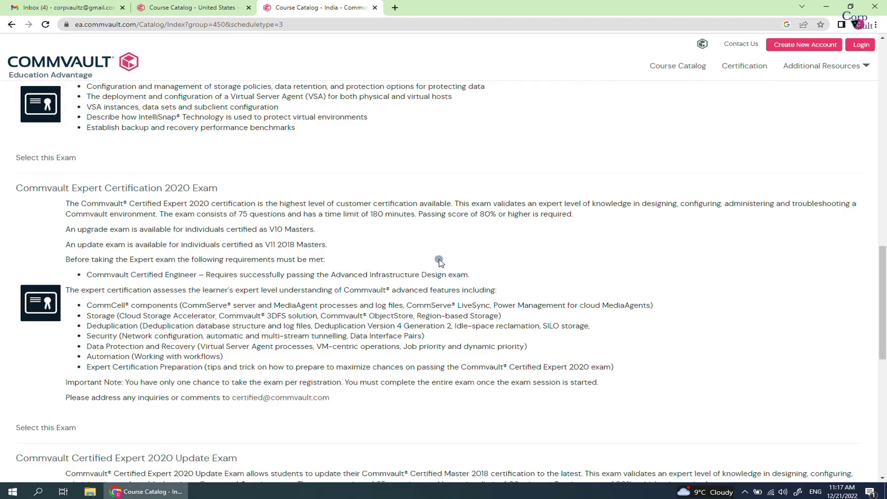
scroll(440, 263, "up", 10)
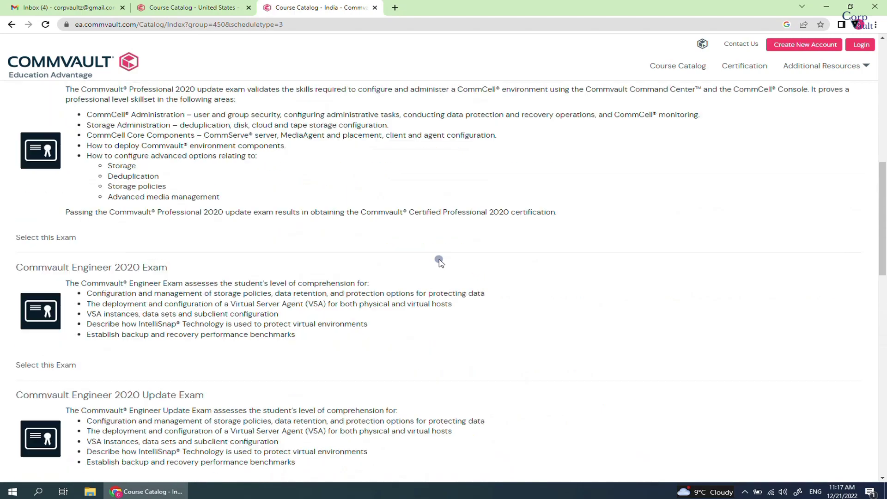
scroll(440, 262, "up", 5)
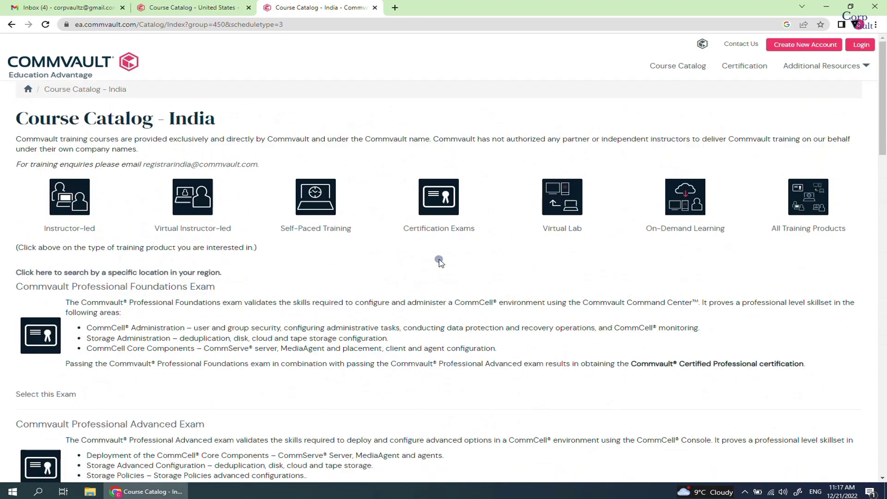
Open the Professional Foundations Exam, check its 3000.00 INR online option, and start registering
left_click(148, 289)
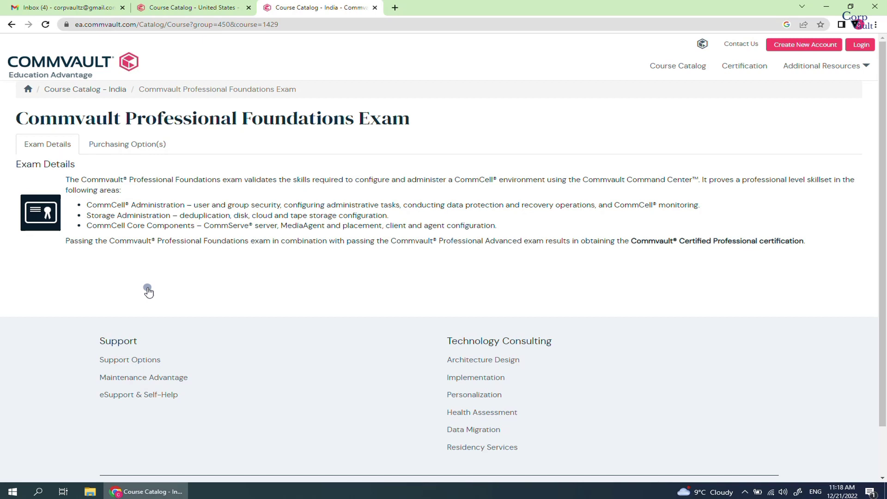
left_click(134, 146)
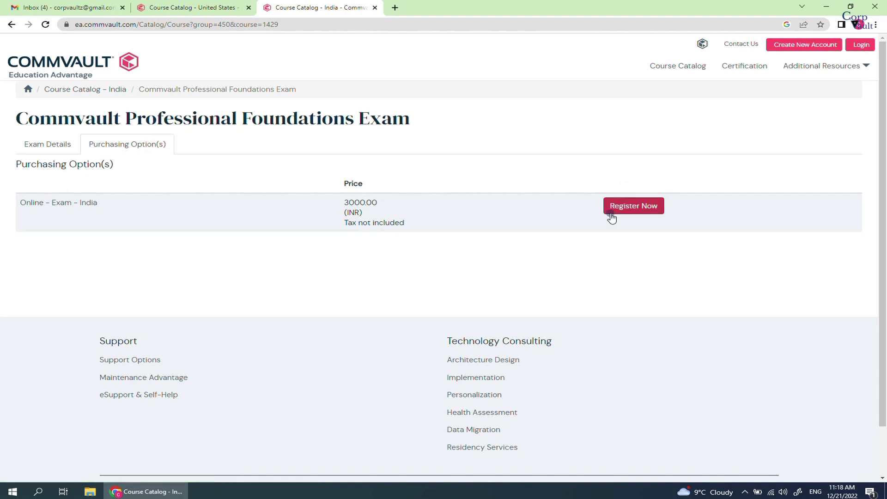
left_click(611, 215)
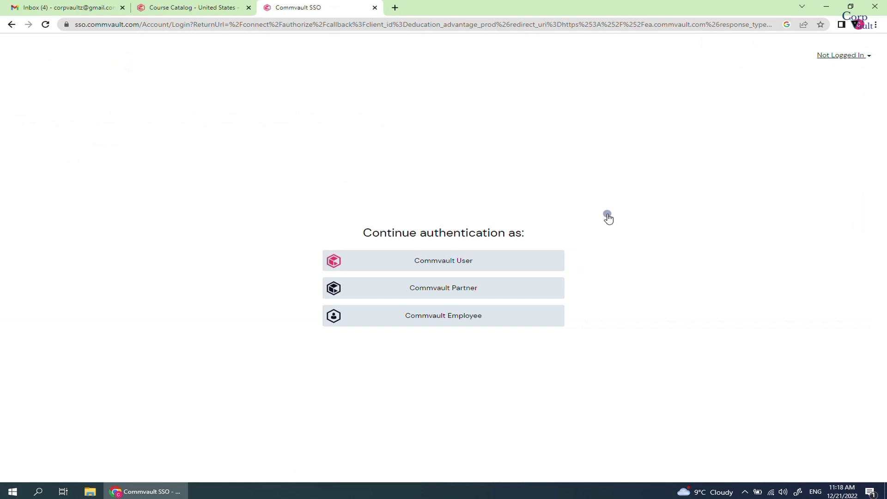
Continue authentication as a Commvault Partner
left_click(530, 291)
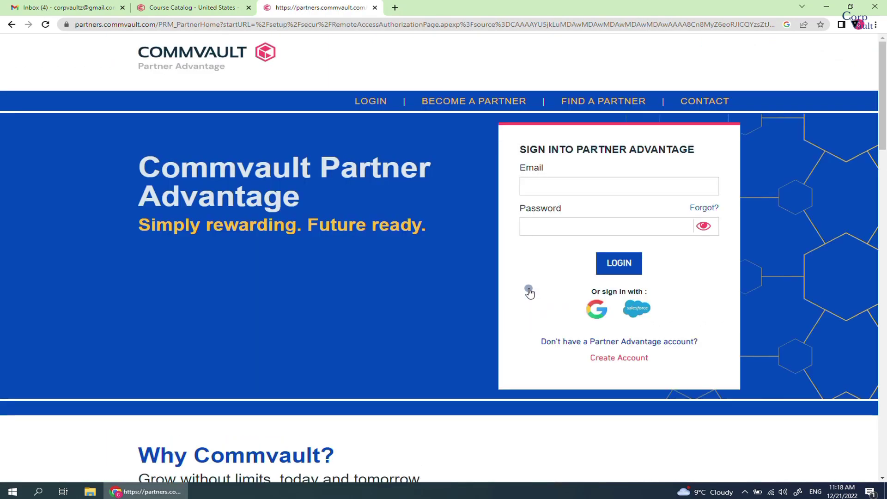
Sign in to Partner Advantage with the saved email and the account password
left_click(550, 190)
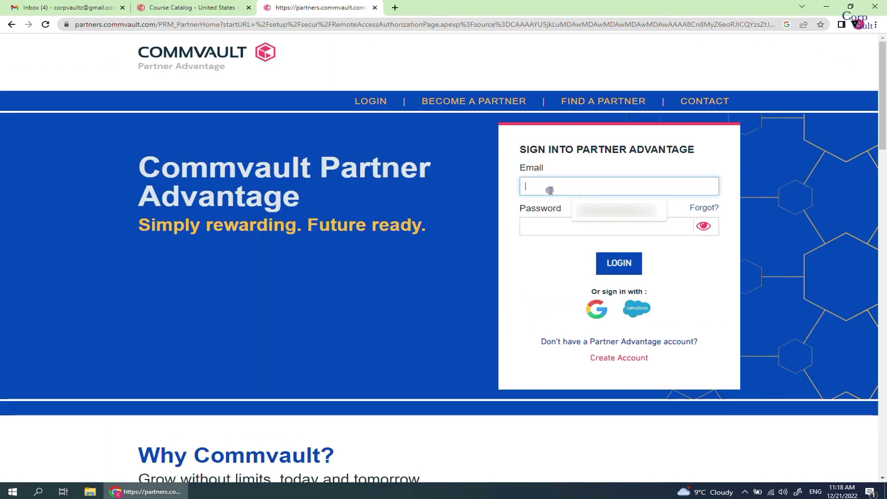
left_click(592, 212)
left_click(569, 225)
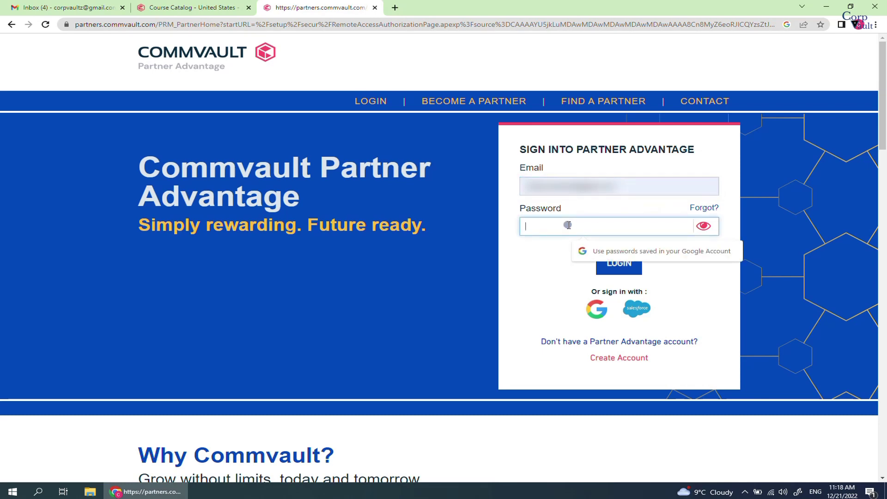
type("••••••••••")
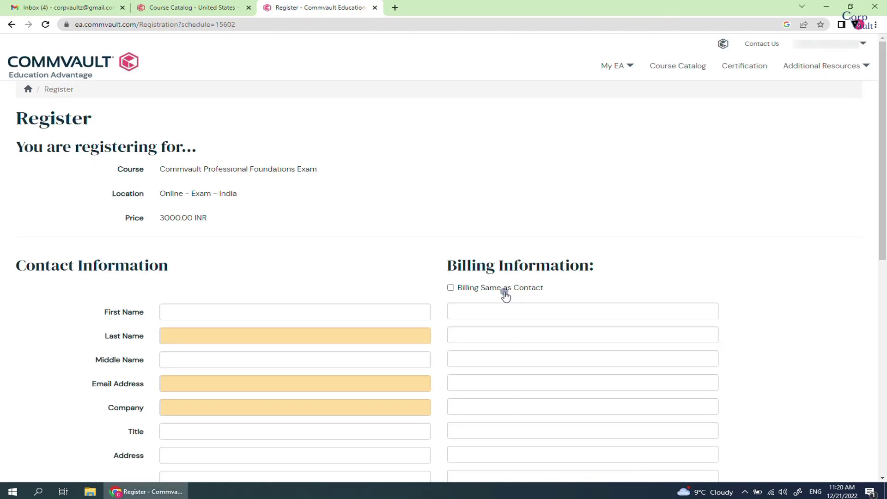
Fill in the contact's first name, last name, e-mail address and company 'corpvault'
left_click(279, 315)
type("Corp")
key("Tab")
type("Vault")
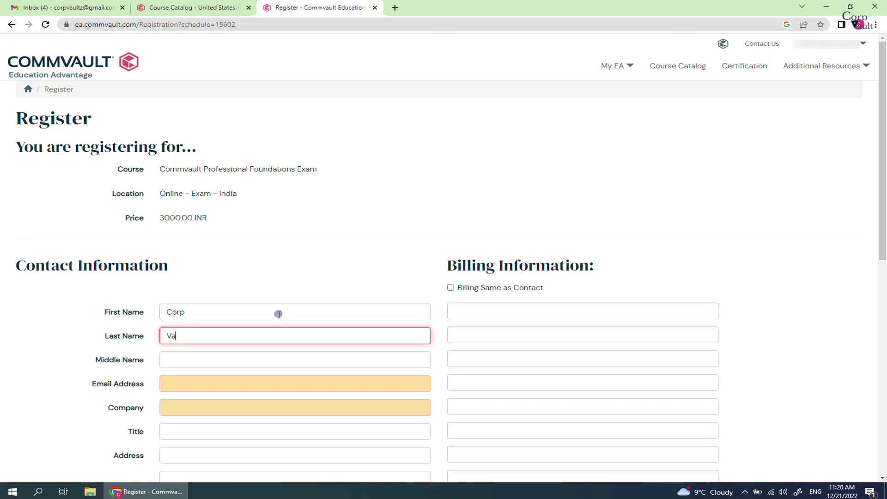
key("Tab")
scroll(284, 309, "down", 1)
key("Tab")
scroll(254, 293, "down", 1)
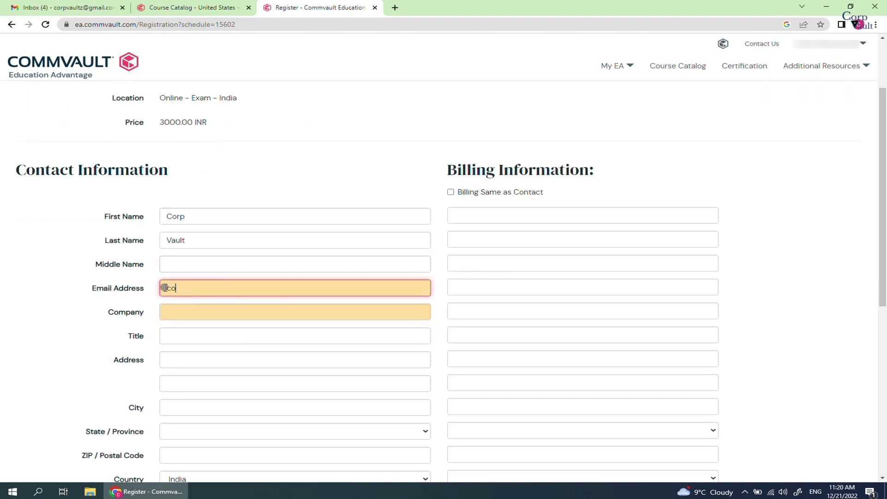
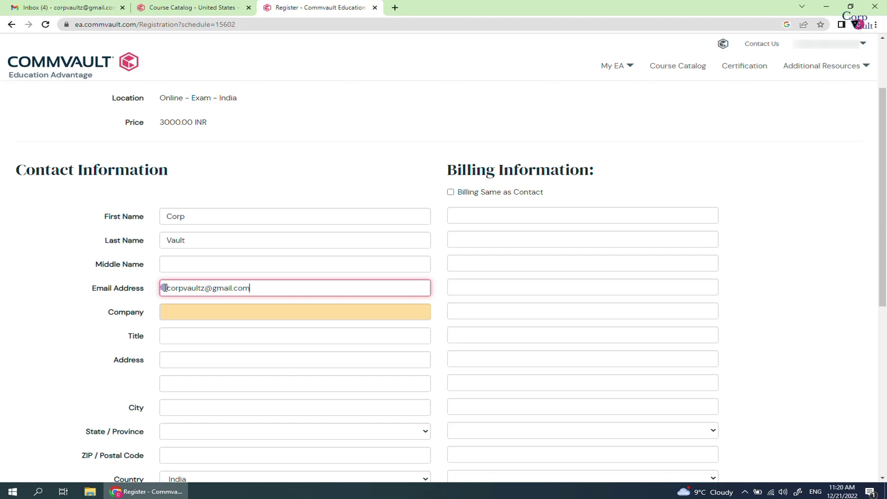
left_click(182, 312)
type("corpvault")
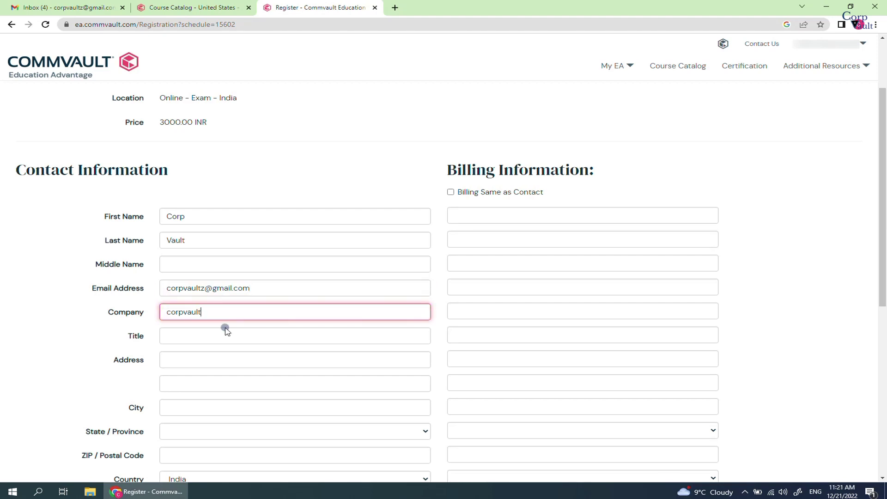
Enter the contact's street address and city
scroll(226, 331, "down", 2)
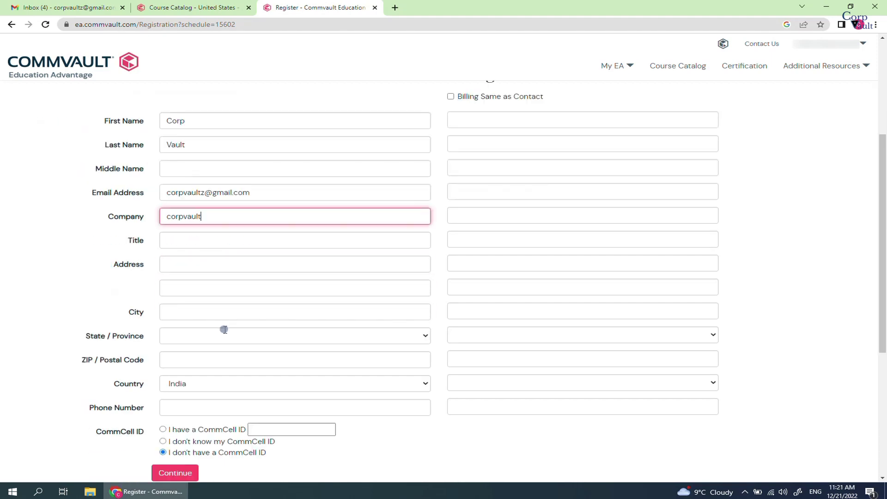
left_click(182, 266)
type("Agra")
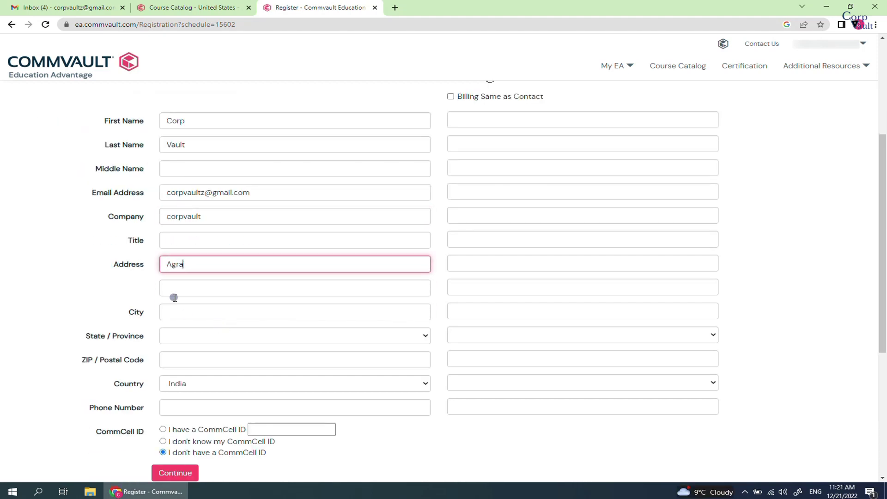
left_click(178, 312)
type("Agra")
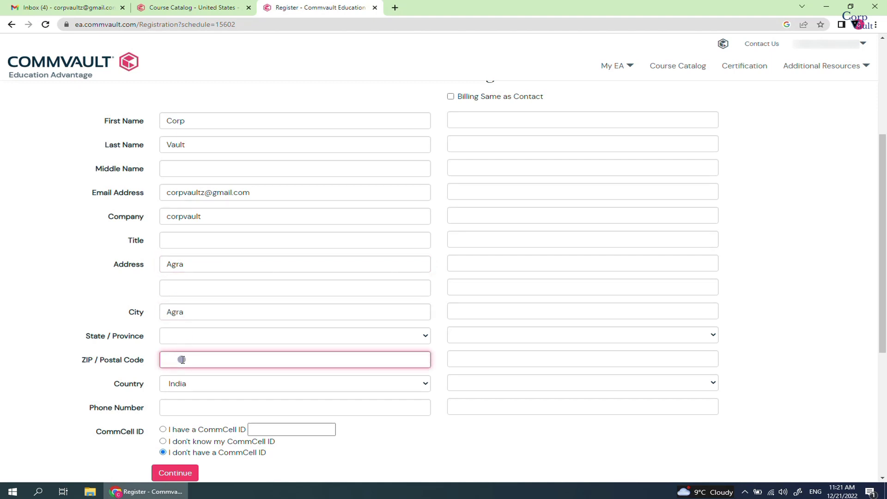
left_click(178, 411)
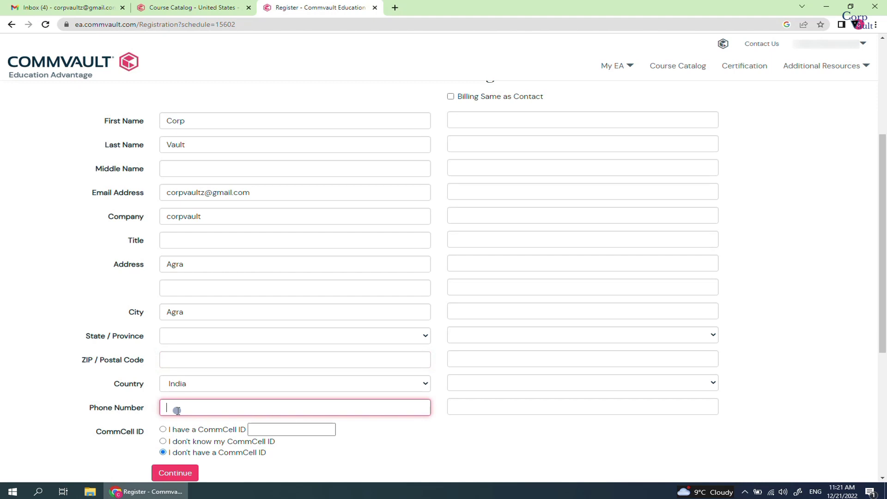
Try the CommCell ID options, settle on 'I don't have a CommCell ID', and tick Billing Same as Contact
left_click(163, 430)
left_click(258, 430)
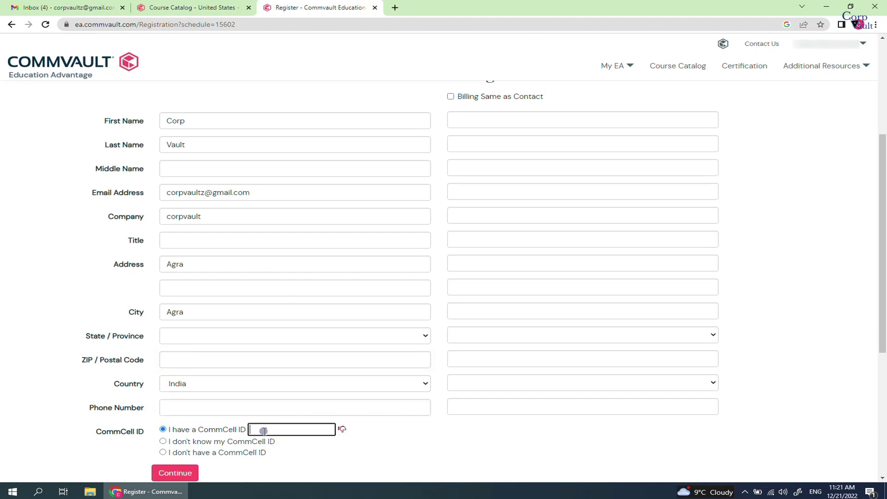
type("FFFFF")
left_click(163, 442)
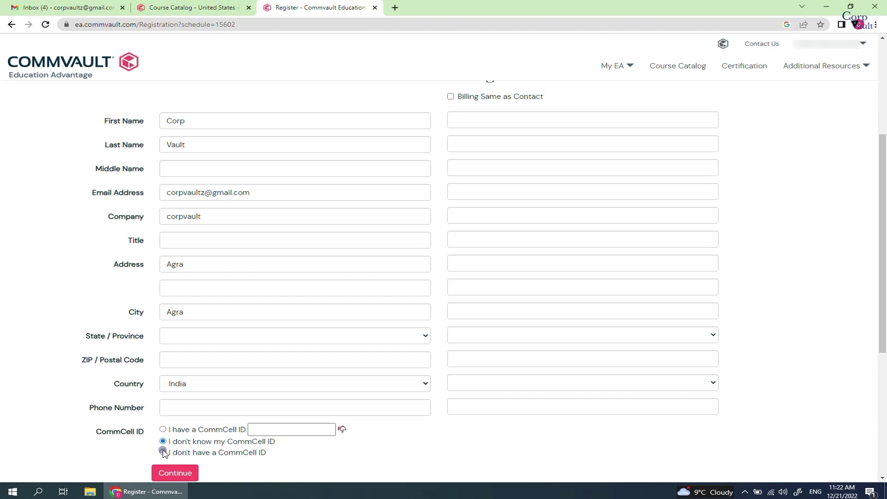
left_click(163, 454)
left_click(452, 98)
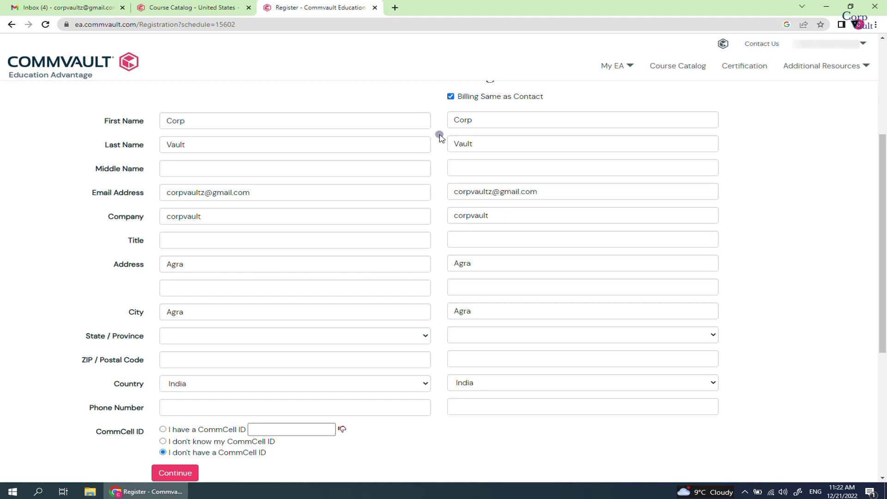
Attempt to submit the form, then set State/Province to Not Applicable
left_click(183, 473)
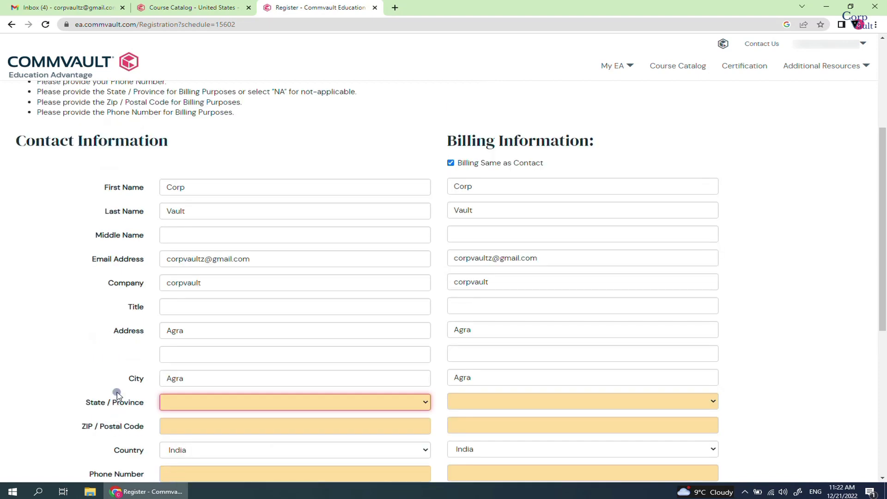
scroll(115, 390, "down", 1)
left_click(256, 359)
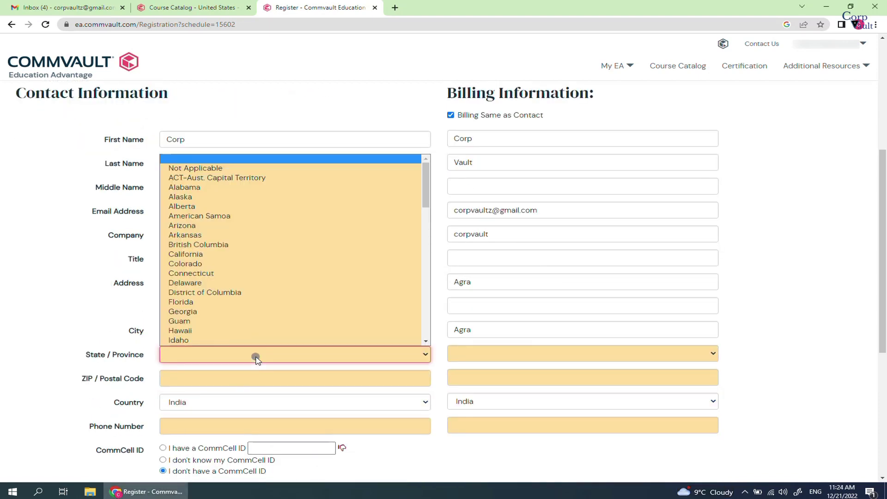
scroll(268, 292, "down", 12)
scroll(272, 292, "up", 12)
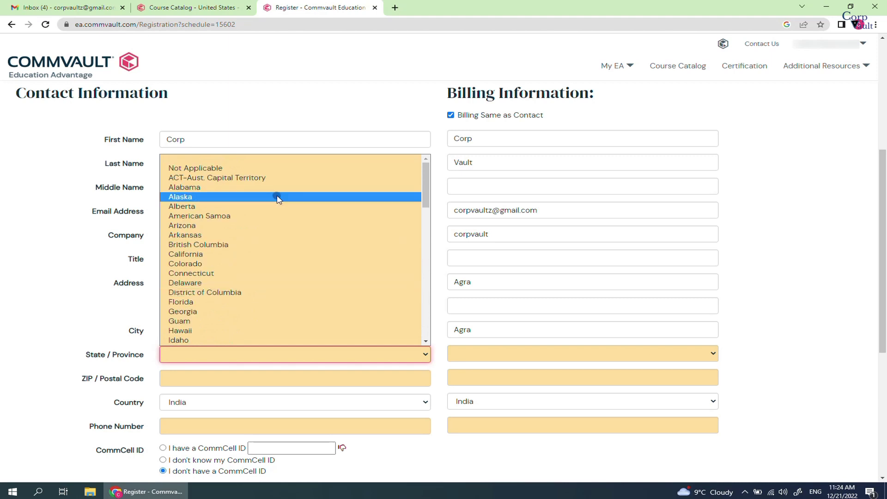
left_click(285, 168)
Enter the ZIP code and phone number, re-copy contact details to billing, and continue
left_click(231, 380)
type("2")
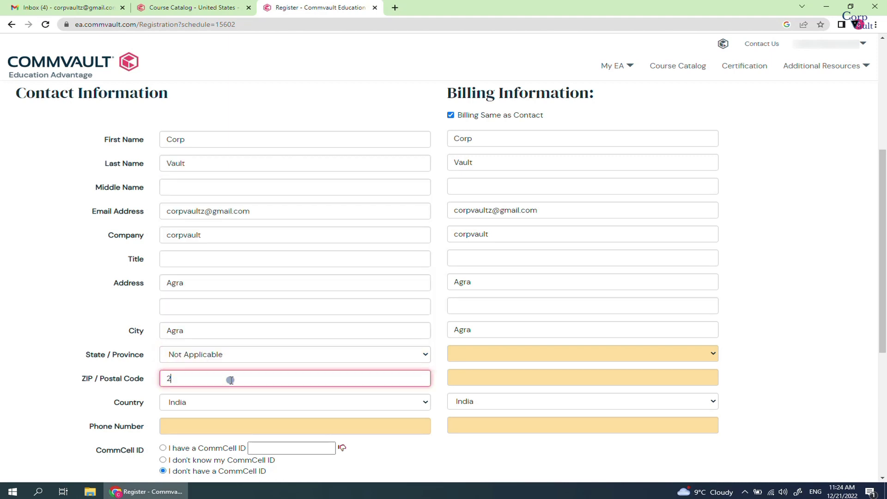
type("82001")
left_click(216, 427)
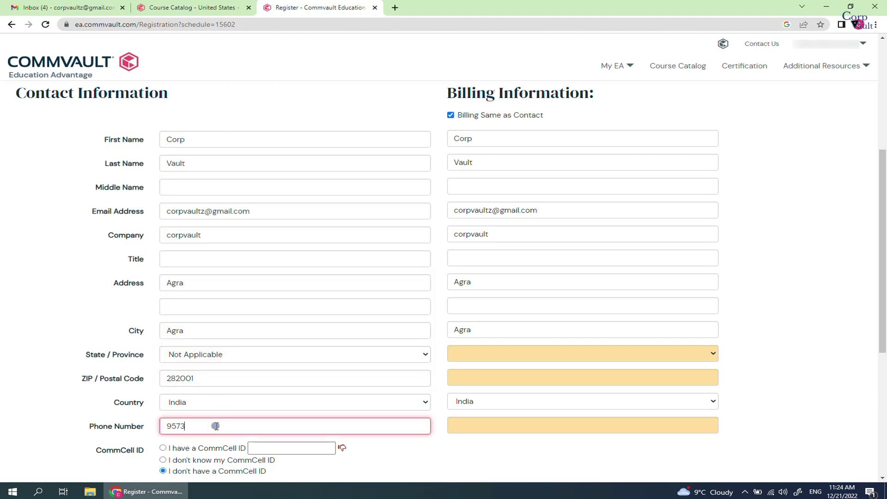
left_click(451, 116)
left_click(451, 116)
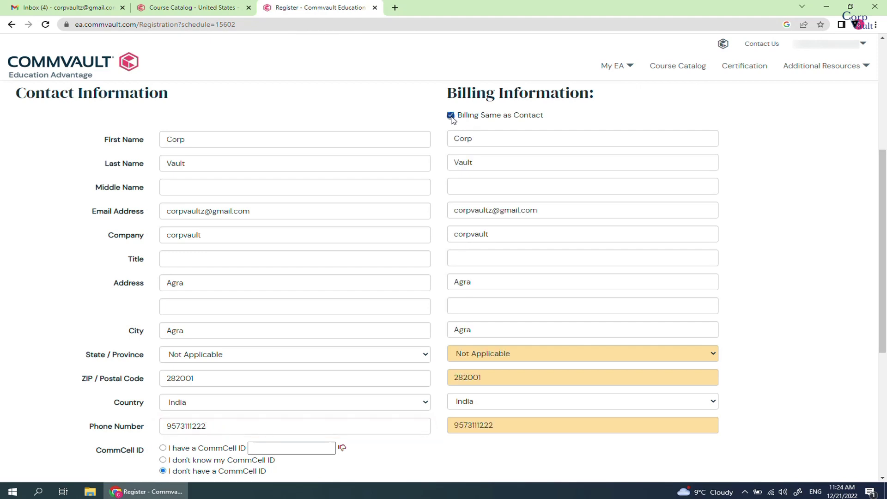
scroll(453, 119, "down", 2)
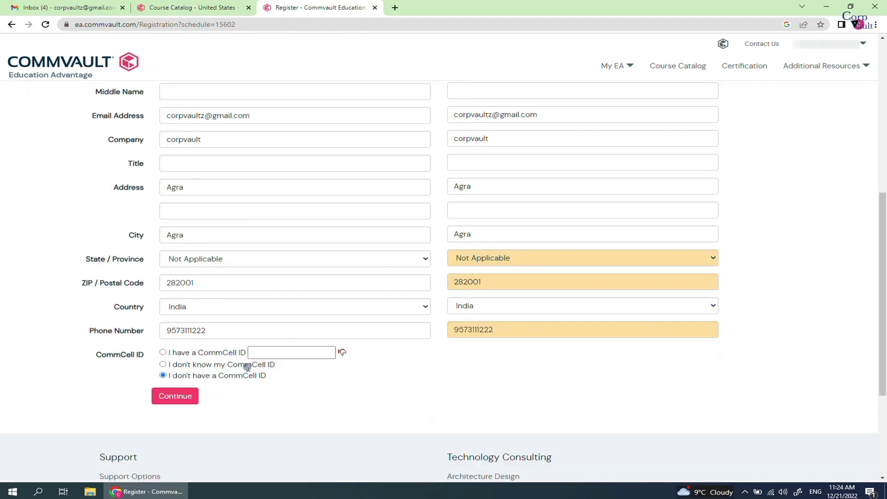
left_click(175, 396)
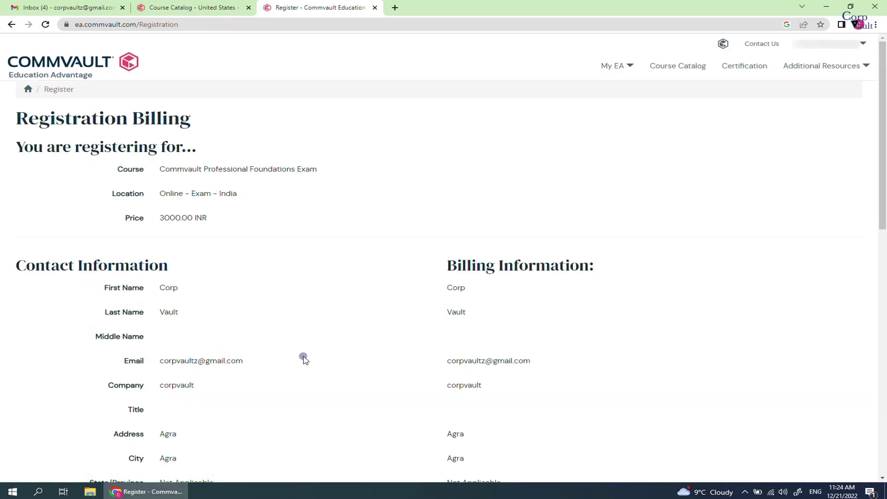
Try Prepaid Training, then select Purchase Order and enter a PO number
scroll(303, 359, "down", 7)
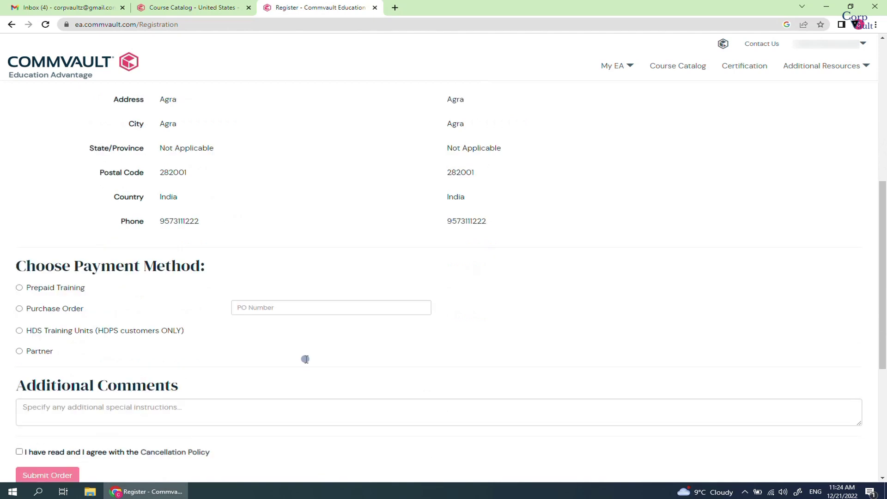
scroll(306, 359, "down", 1)
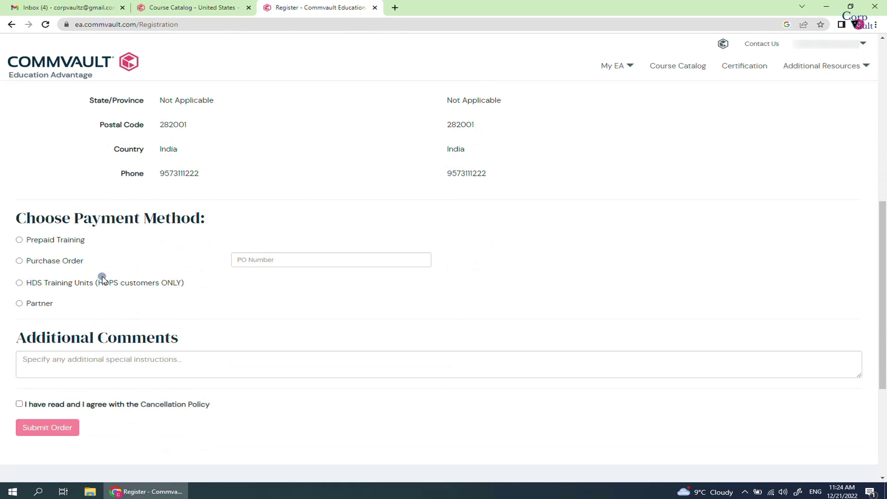
left_click(19, 240)
left_click(20, 262)
left_click(279, 260)
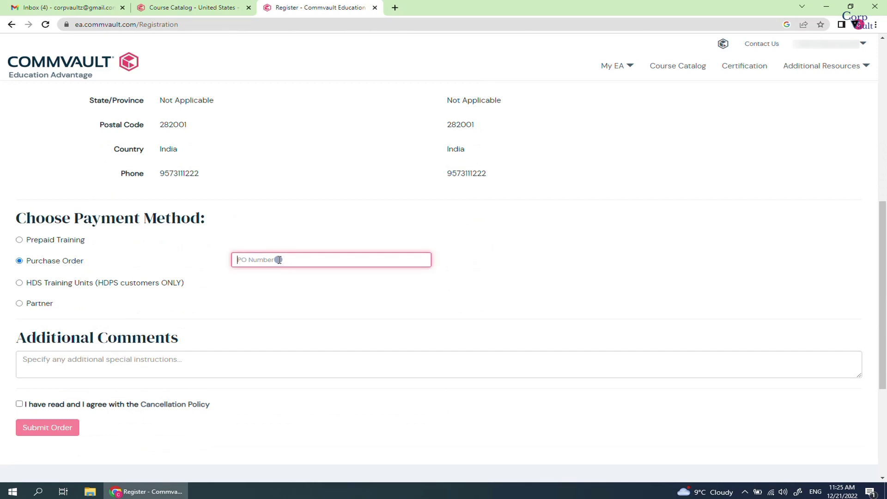
type("1234567890")
Try HDS Training Units, settle on Partner, and place the cursor in Additional Comments
left_click(20, 283)
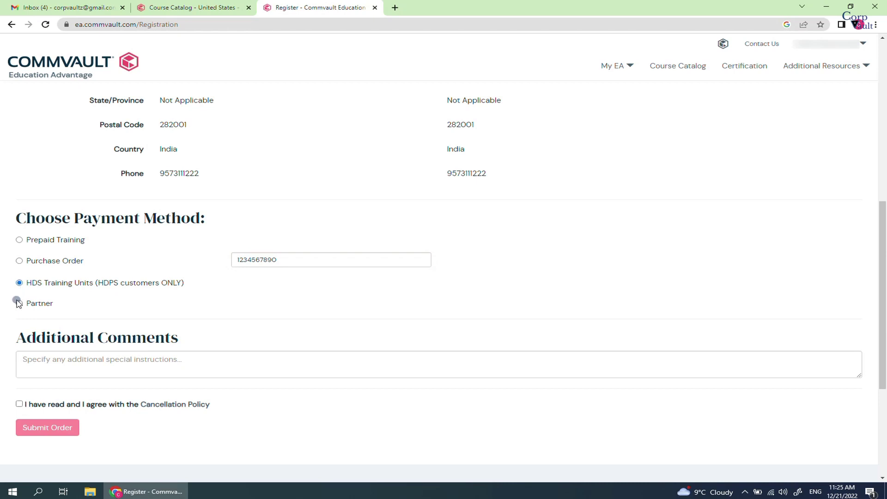
left_click(19, 304)
left_click(33, 362)
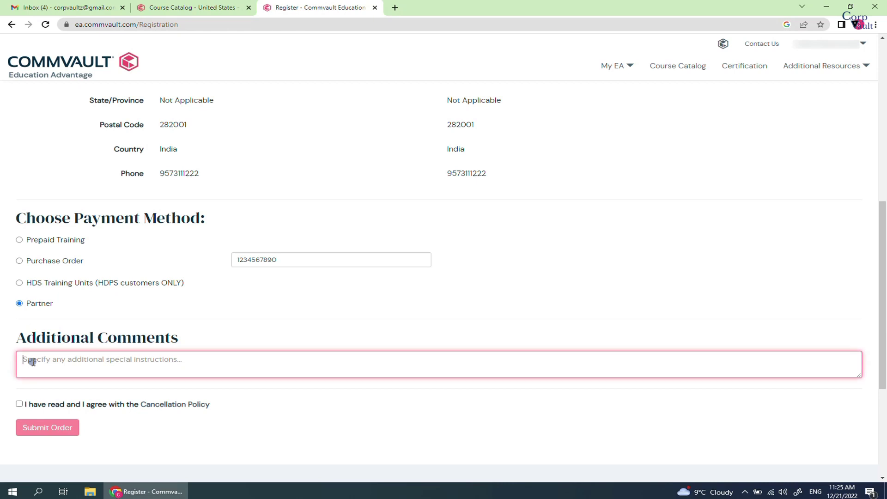
Agree to the cancellation policy, switch payment to Prepaid Training, and submit the order
left_click(20, 405)
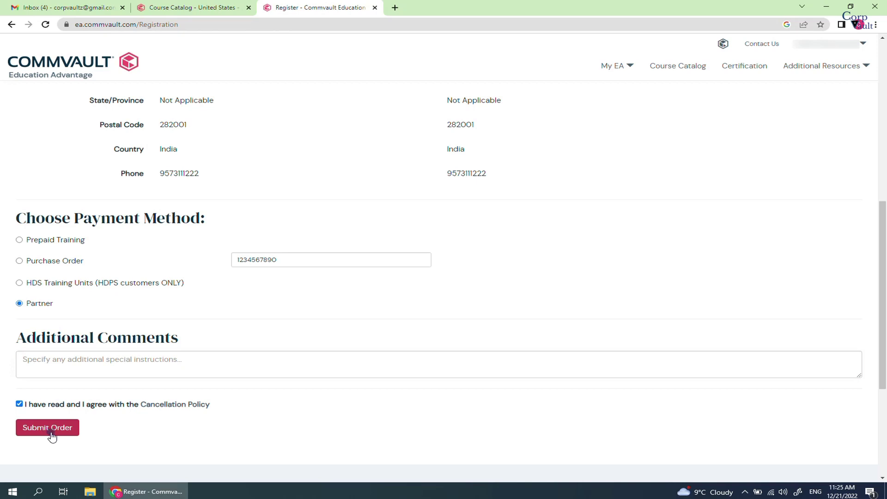
left_click(20, 240)
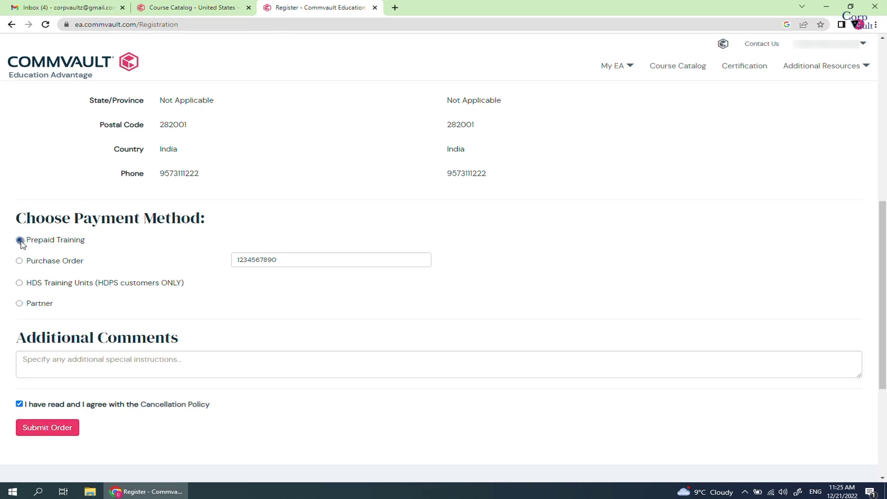
left_click(44, 427)
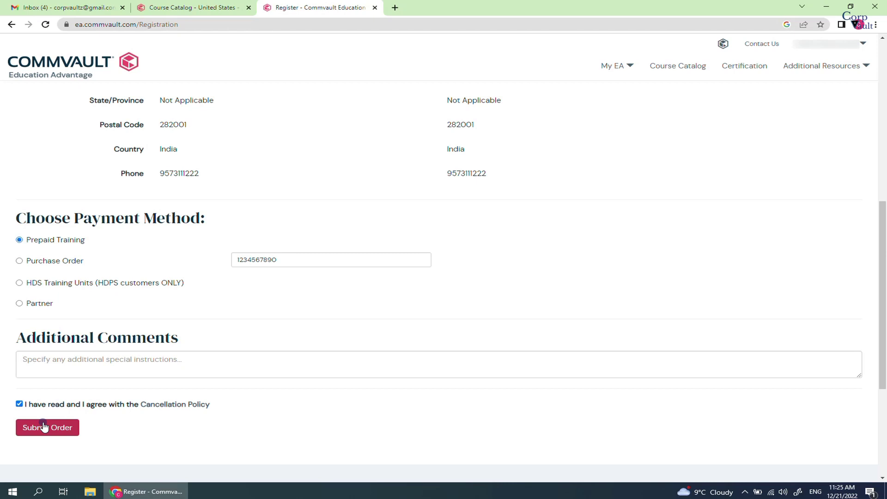
left_click(166, 439)
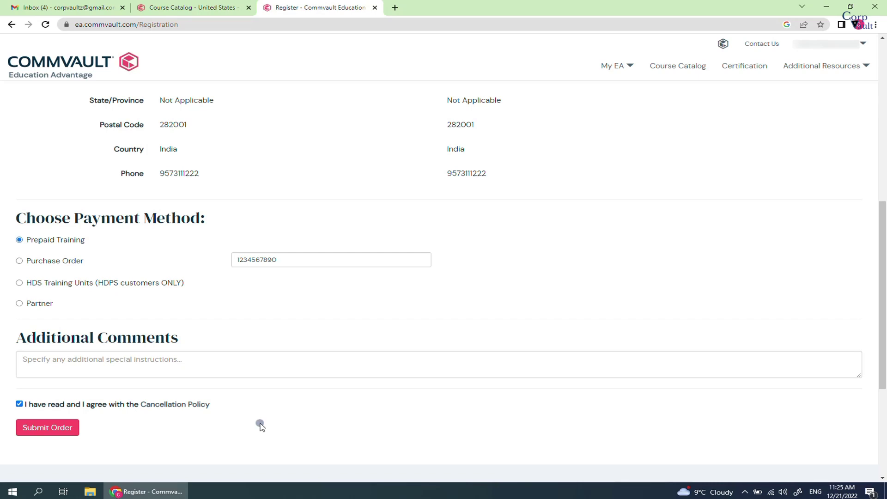
scroll(259, 422, "up", 10)
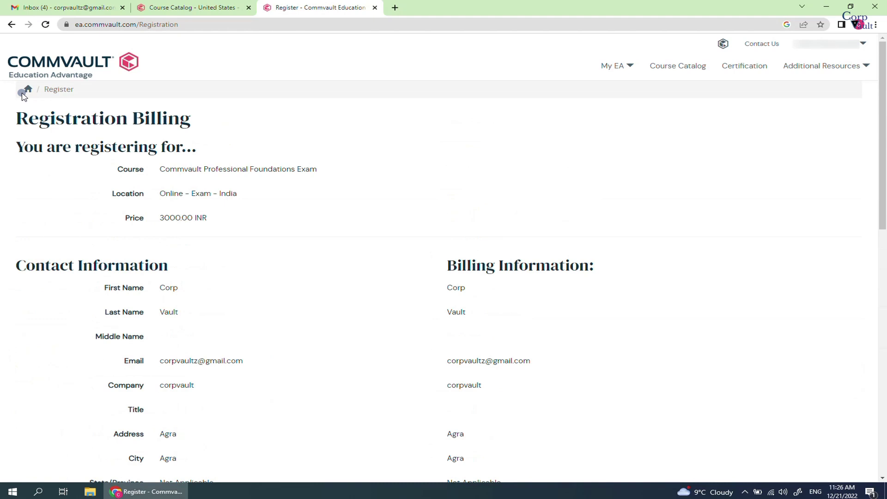
Return to the portal home and view the Courses Scheduled list, which shows no registrations
left_click(27, 91)
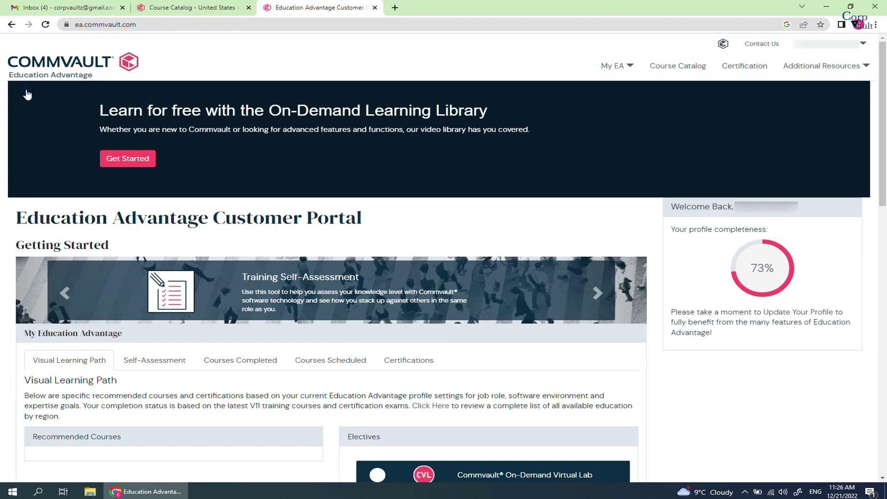
scroll(27, 95, "down", 3)
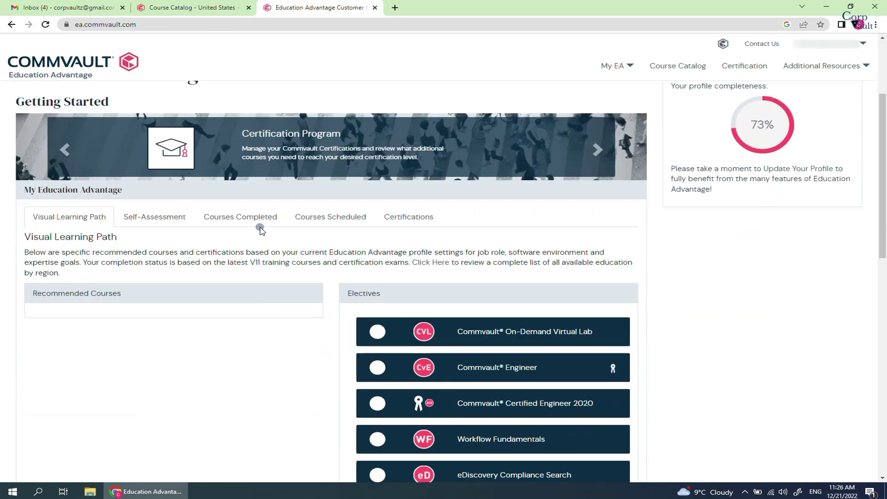
left_click(396, 221)
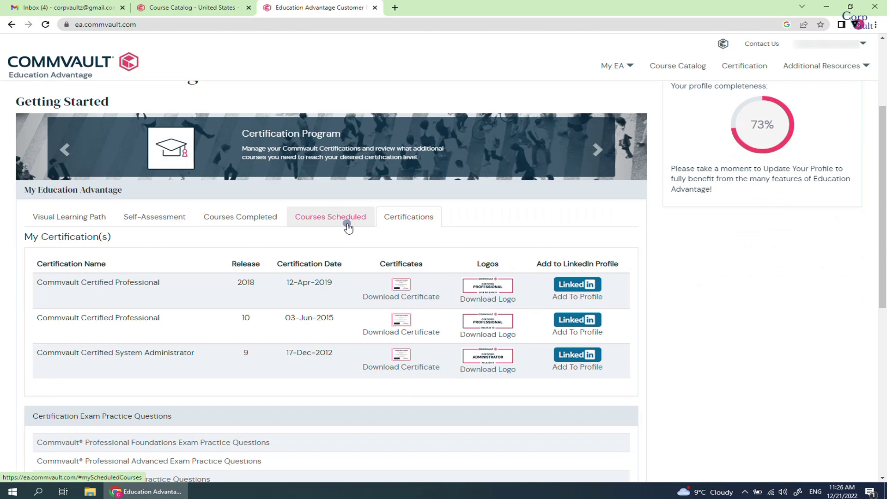
left_click(313, 220)
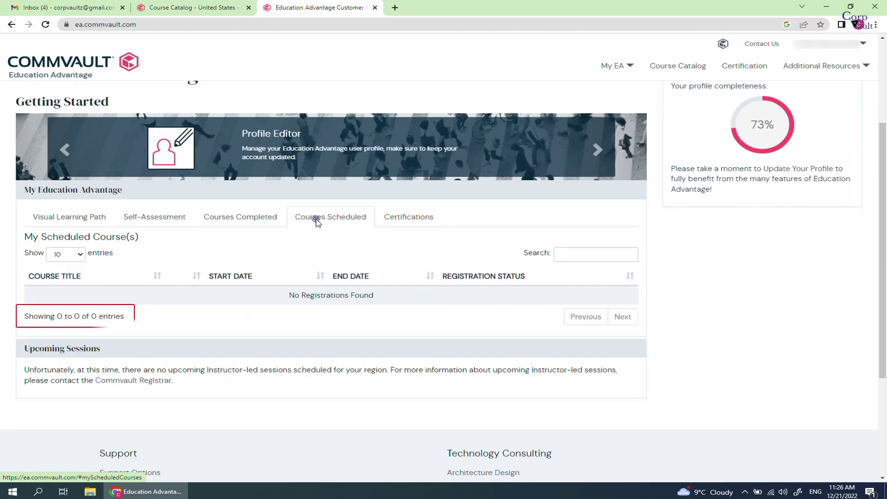